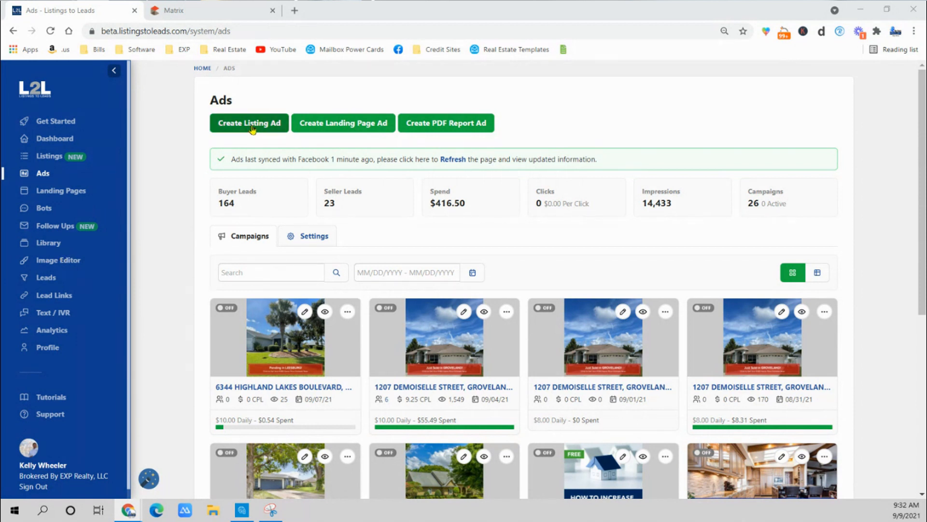
Review the landing page choices for a landing page ad and the reports offered for a PDF report ad, closing both without creating an ad.
click(367, 128)
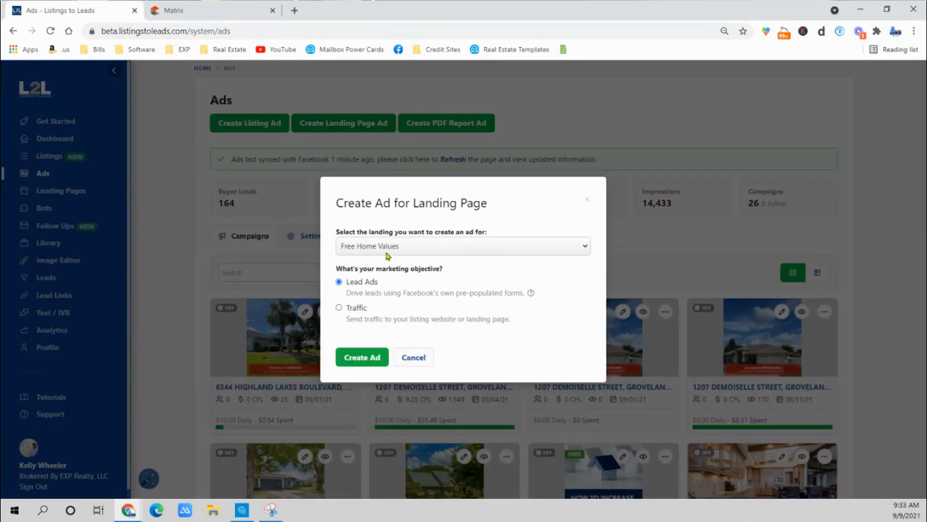
click(382, 246)
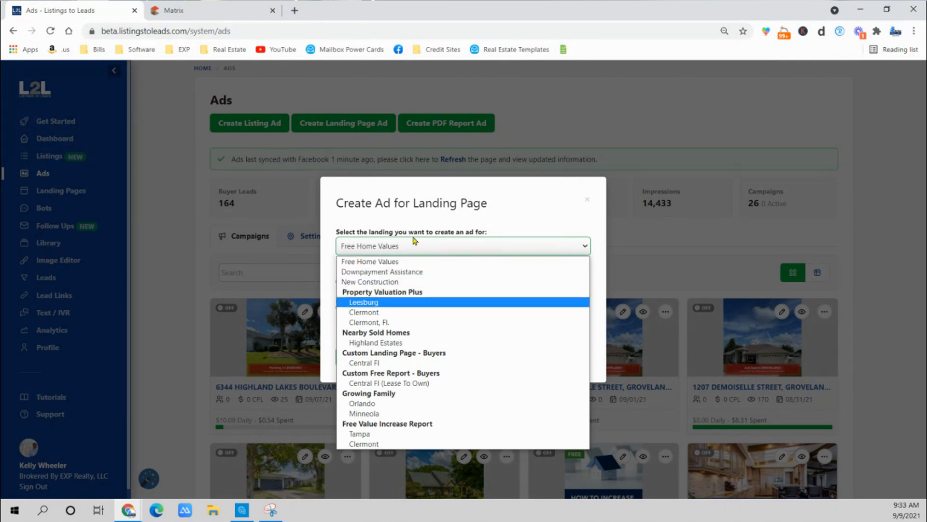
click(169, 250)
click(169, 250)
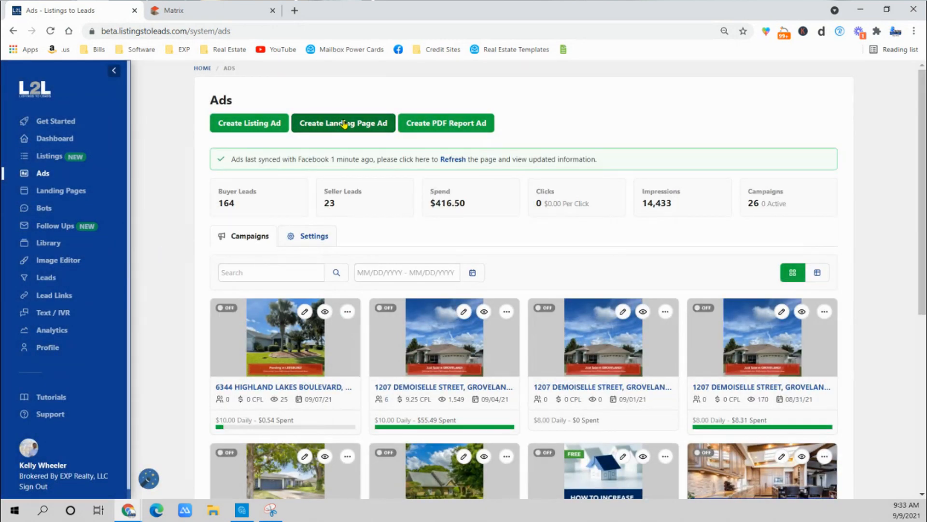
click(443, 128)
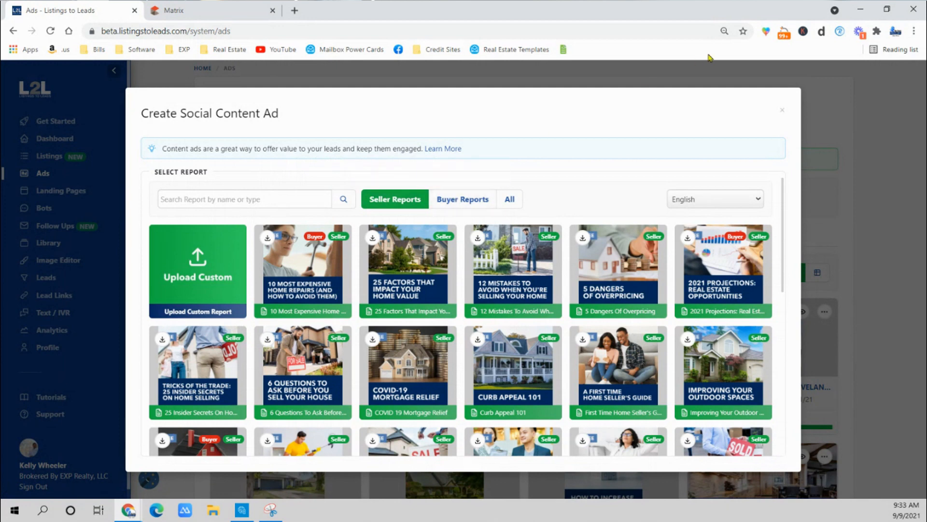
click(782, 111)
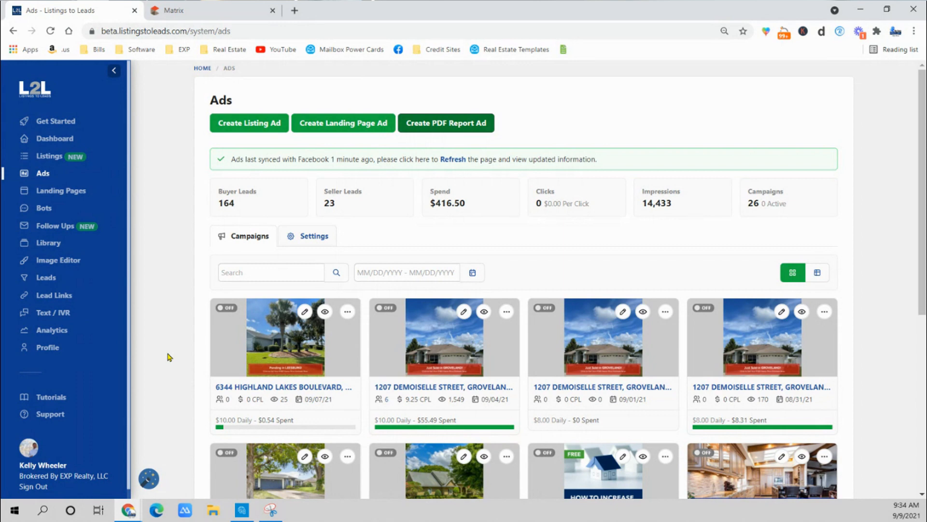
Switch to Matrix and limit the residential search to active listings with a price range of 300-450 thousand.
click(222, 11)
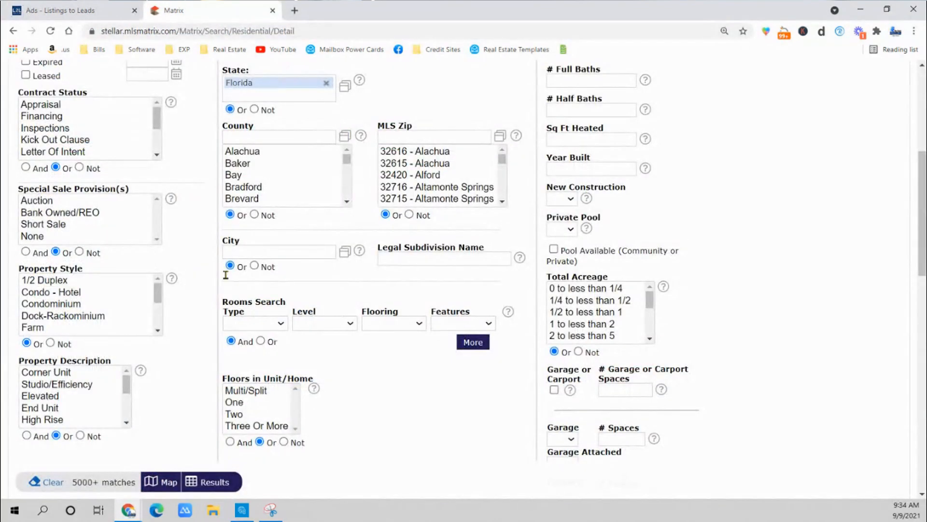
scroll(226, 275, up, 6)
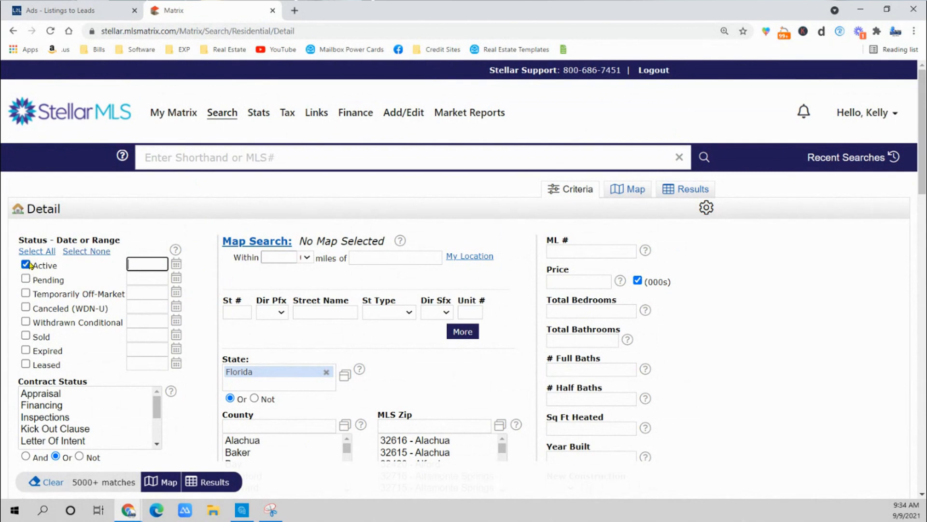
click(572, 281)
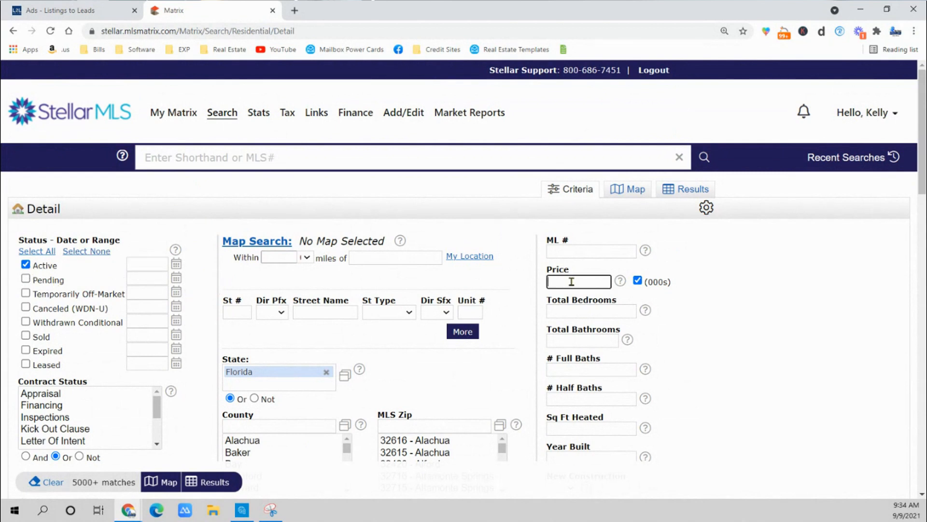
text(300-)
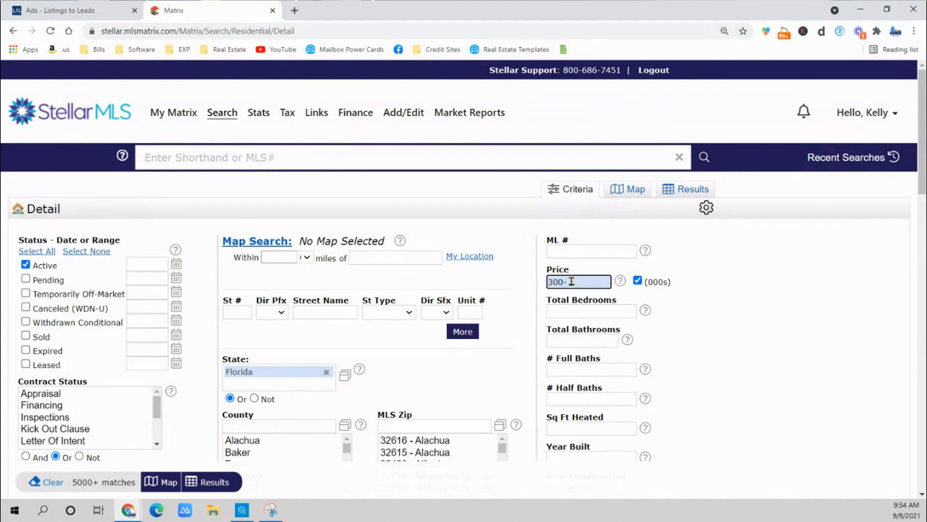
text(450)
Restrict the residential search to Lake county.
scroll(293, 389, down, 2)
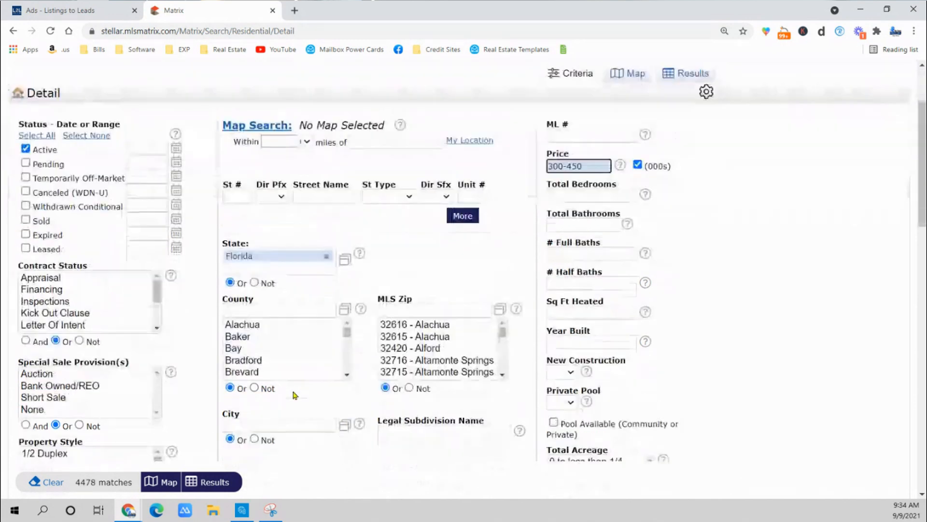
click(287, 309)
text(lake)
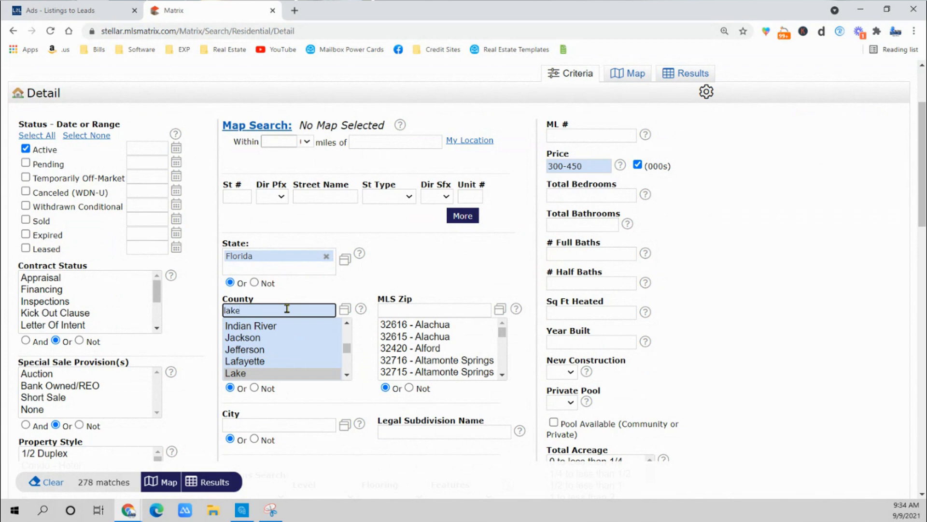
click(245, 377)
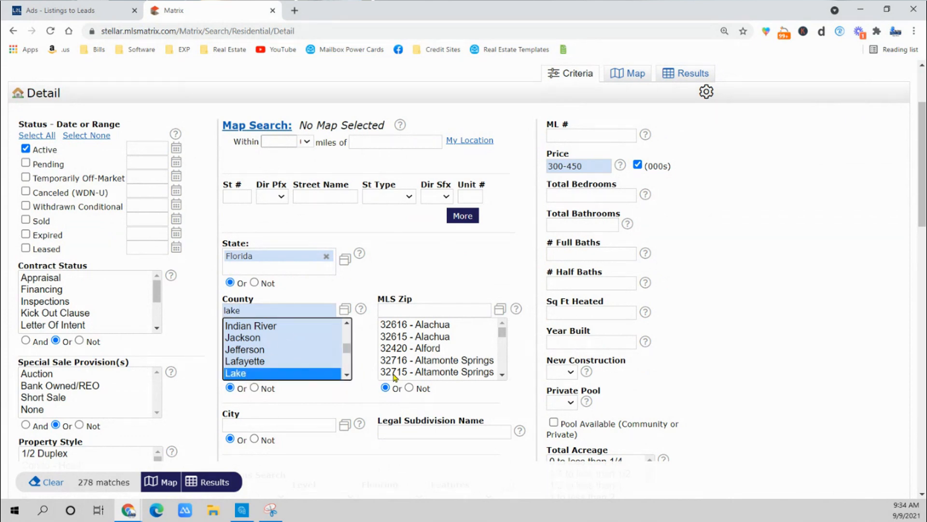
Filter the search by the list office name EXP Realty.
scroll(245, 378, down, 7)
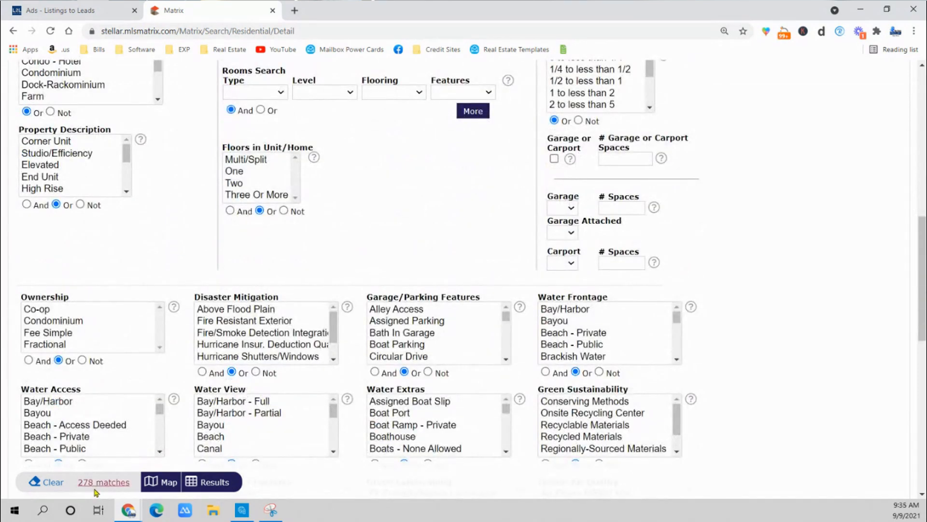
scroll(772, 276, up, 8)
scroll(307, 331, down, 15)
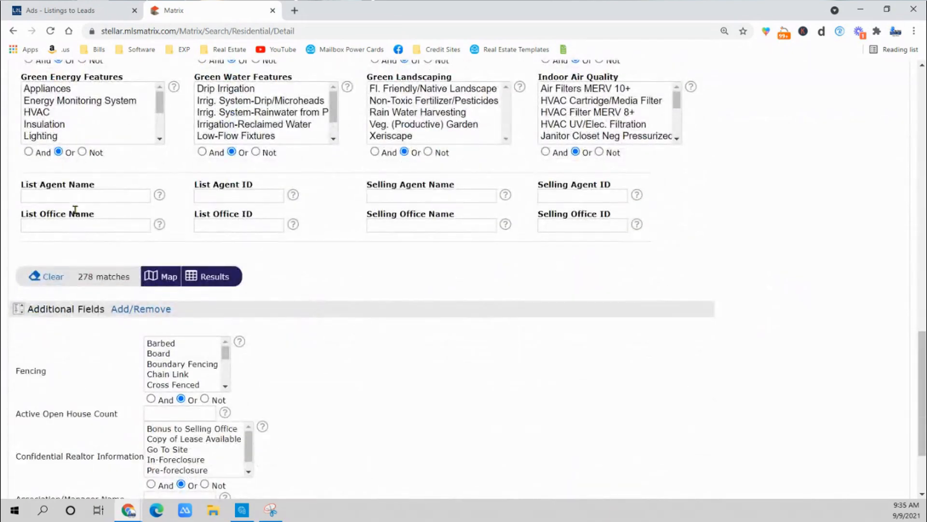
click(61, 226)
click(44, 251)
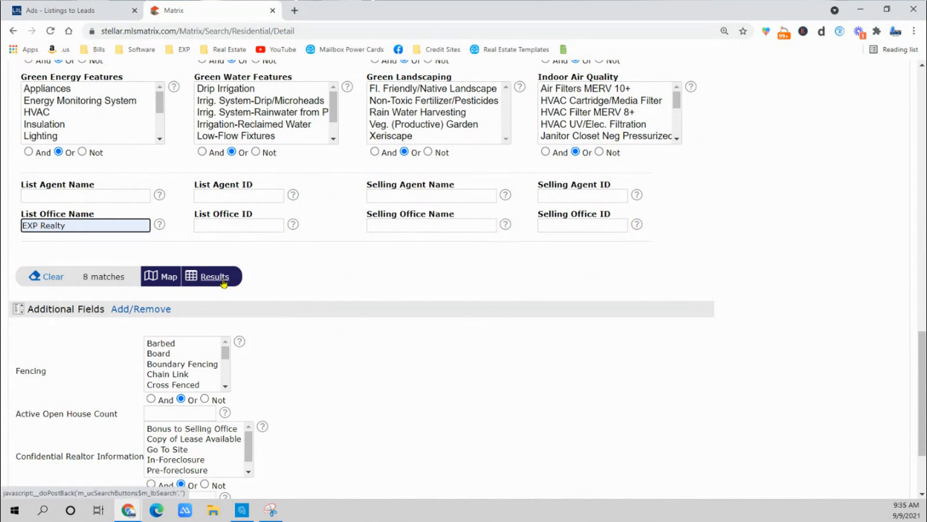
Widen the search's price range to 250-500 thousand.
scroll(693, 238, up, 10)
scroll(710, 232, up, 3)
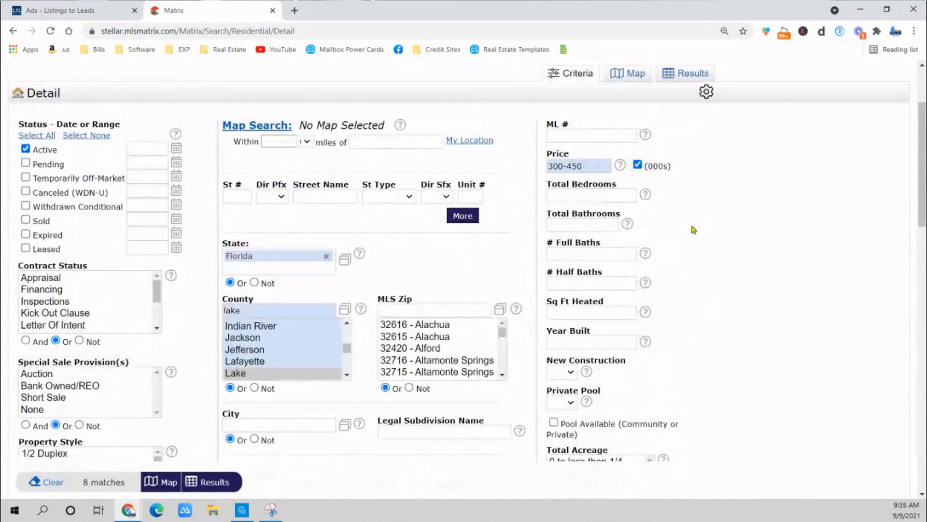
drag(590, 164, 531, 179)
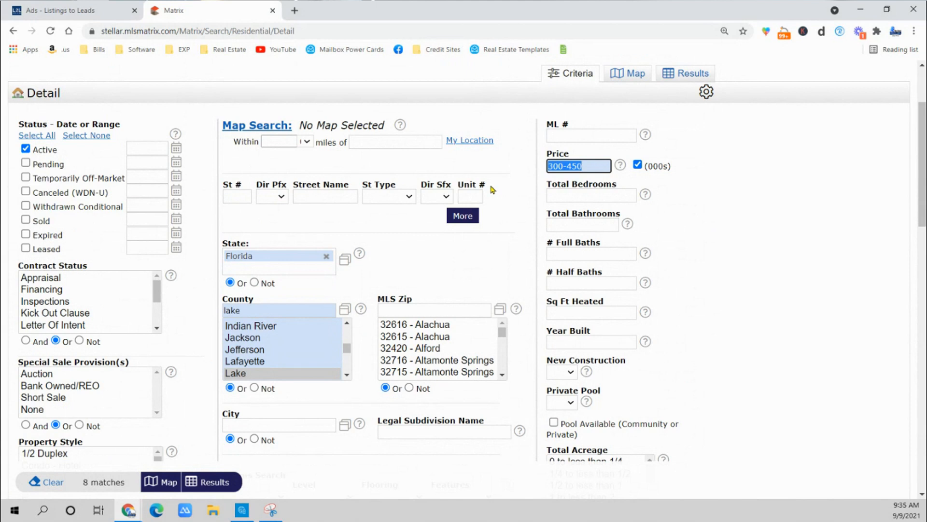
text(250-500)
click(743, 258)
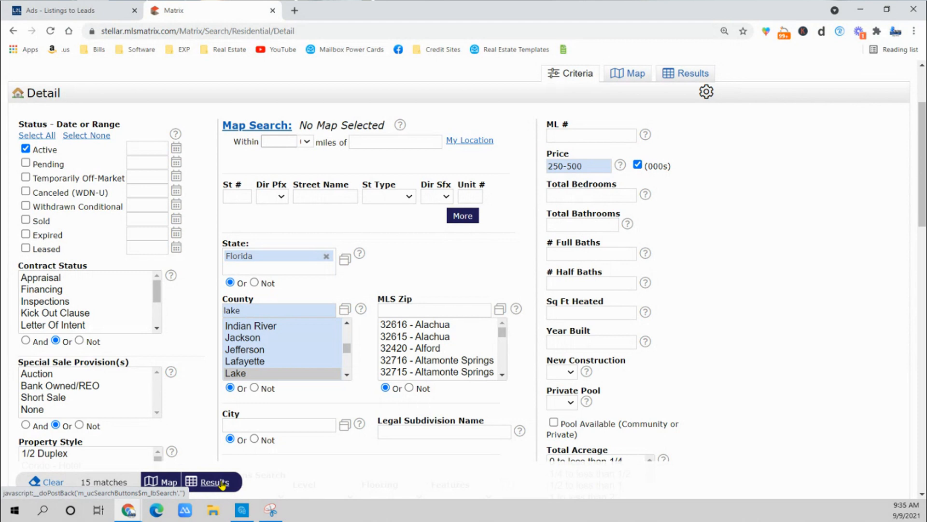
Show the search results, open the first listing's full view and advance to the third listing, in Eustis.
click(222, 483)
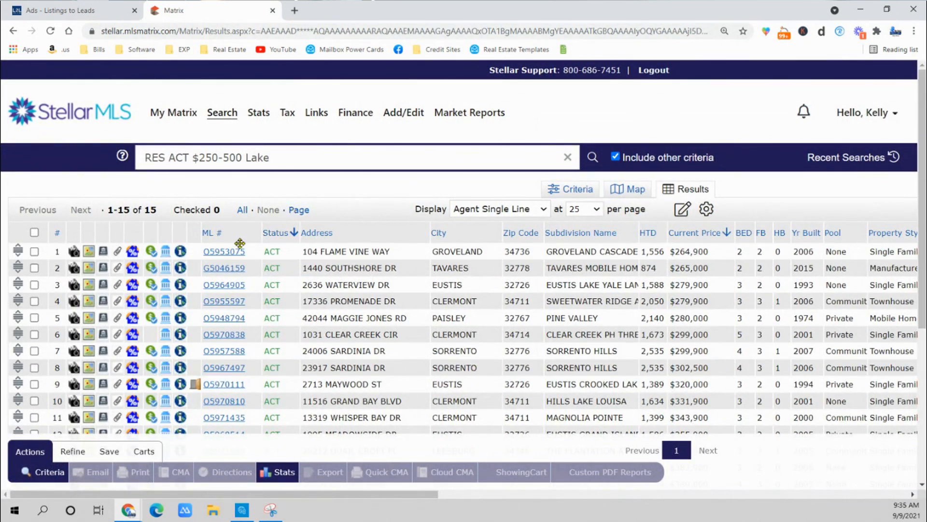
click(431, 291)
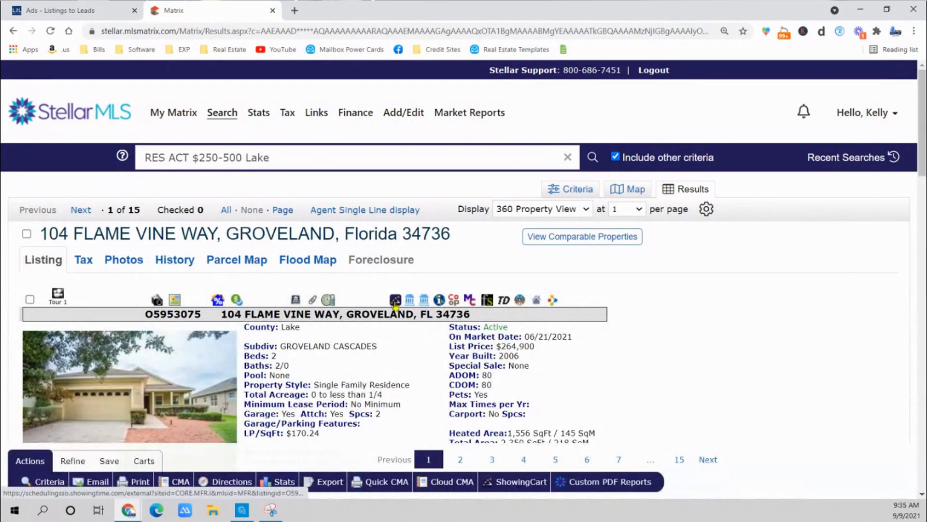
scroll(389, 309, down, 2)
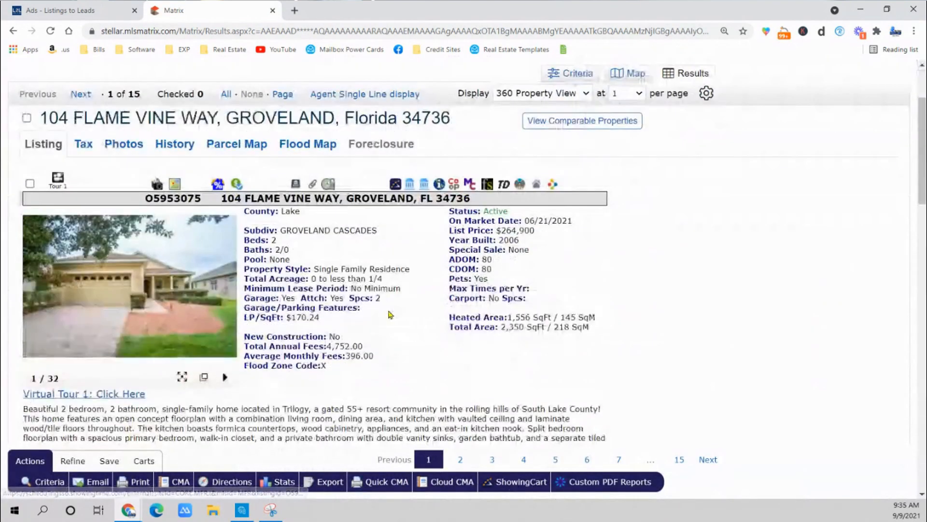
click(80, 95)
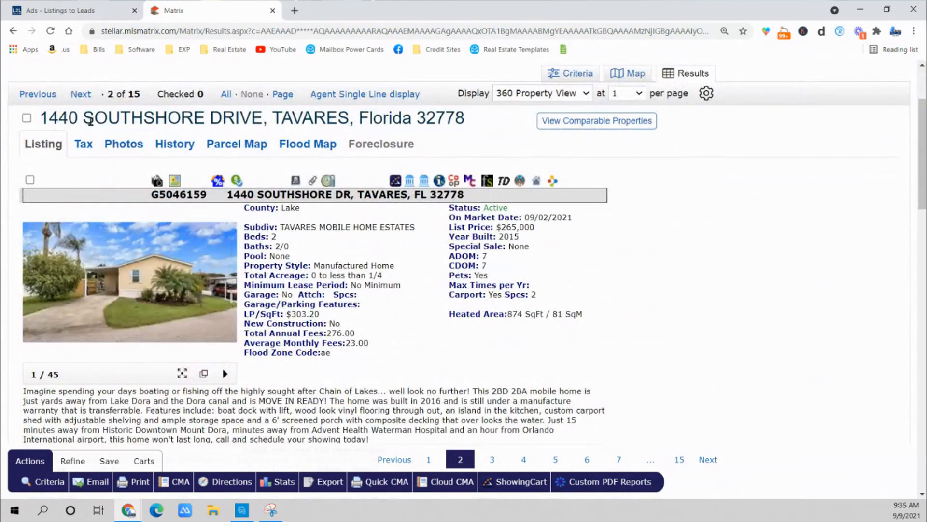
click(80, 95)
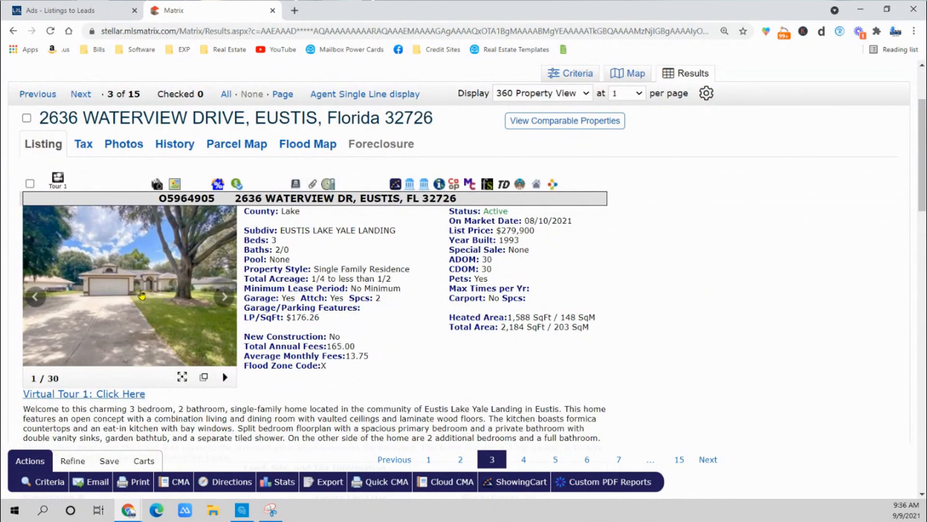
Read through the Eustis listing's description, property details and realtor information.
scroll(131, 290, down, 10)
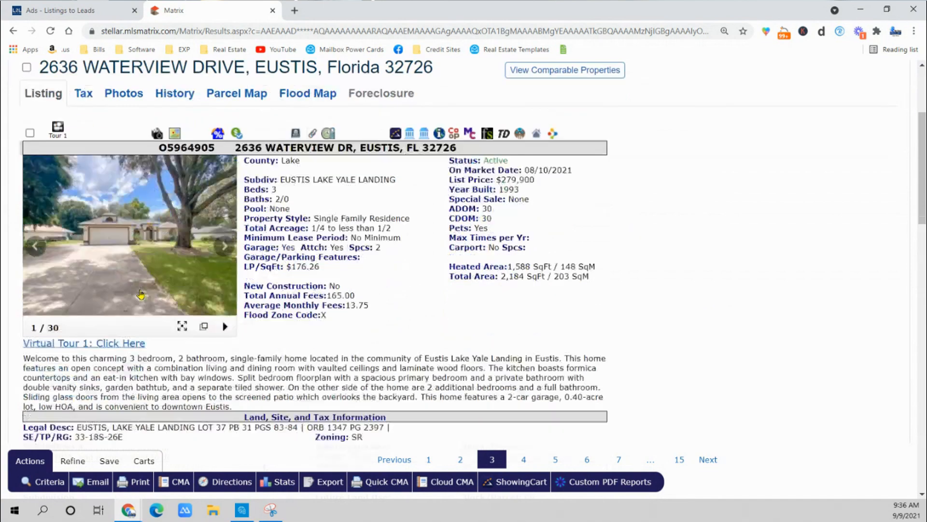
scroll(113, 280, down, 4)
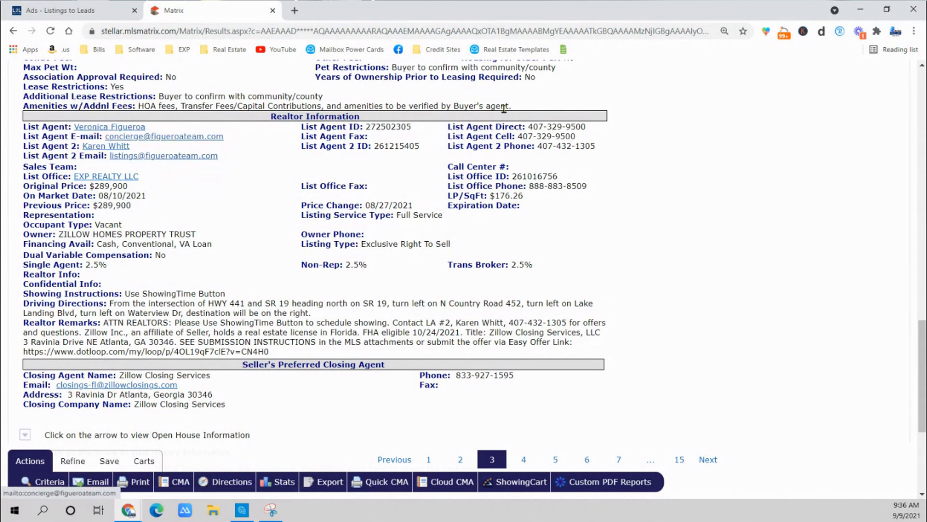
scroll(331, 234, down, 3)
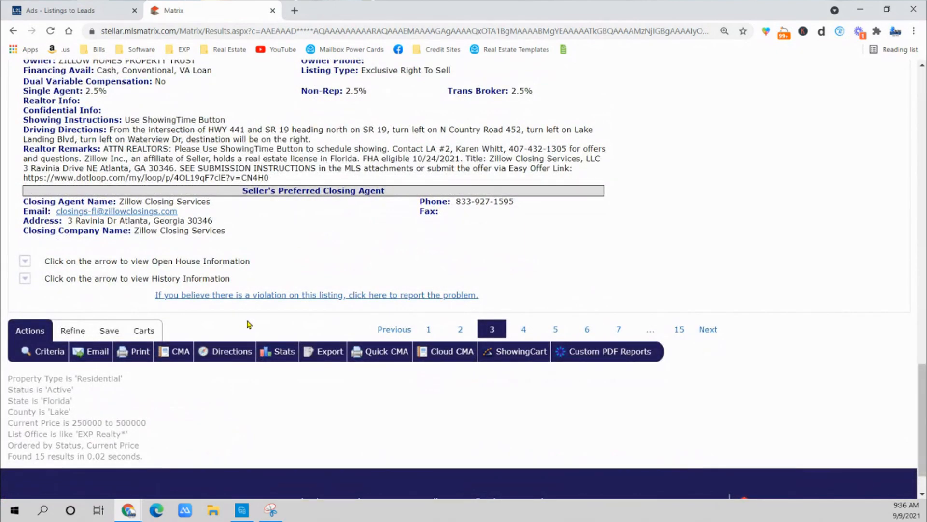
scroll(248, 324, up, 5)
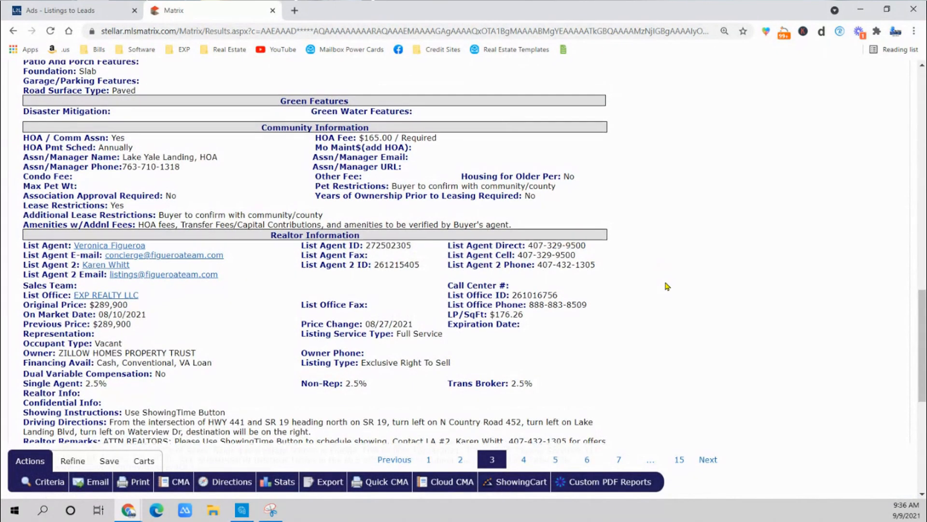
scroll(667, 285, up, 8)
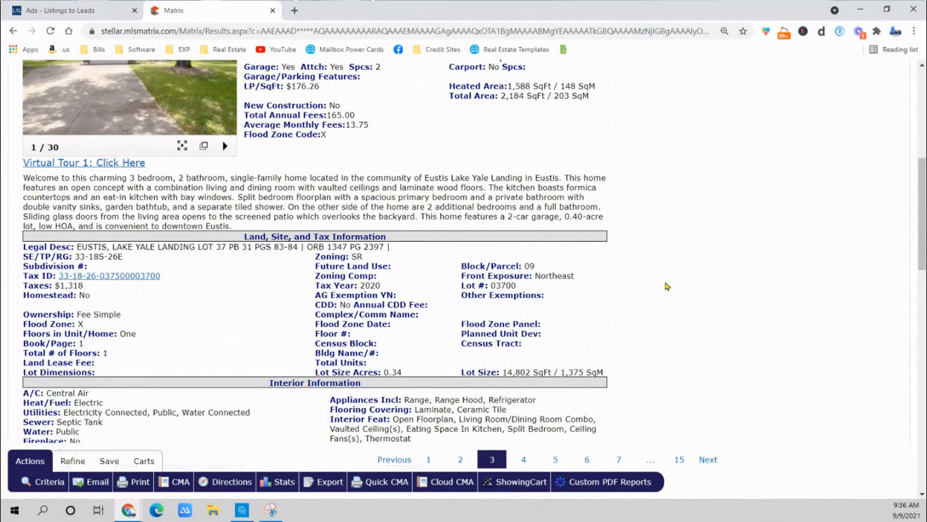
scroll(667, 285, up, 5)
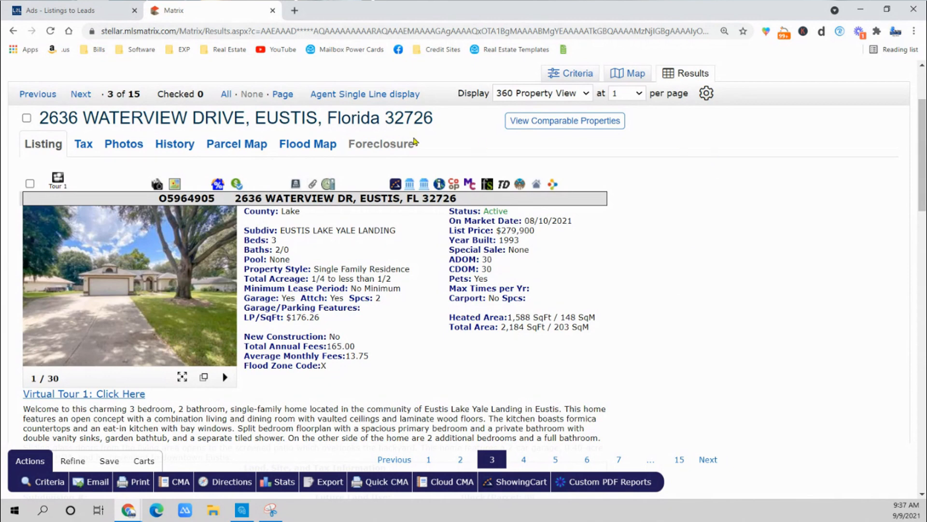
Copy the Eustis listing's MLS number from its header.
drag(216, 199, 155, 202)
right_click(168, 202)
click(197, 210)
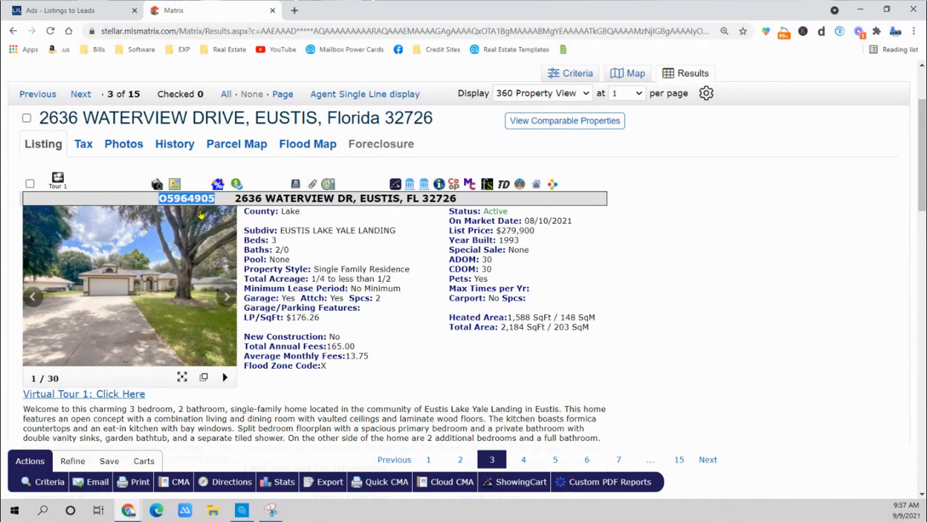
Switch to Listings to Leads and start adding a listing with the Grab Listing form.
click(103, 10)
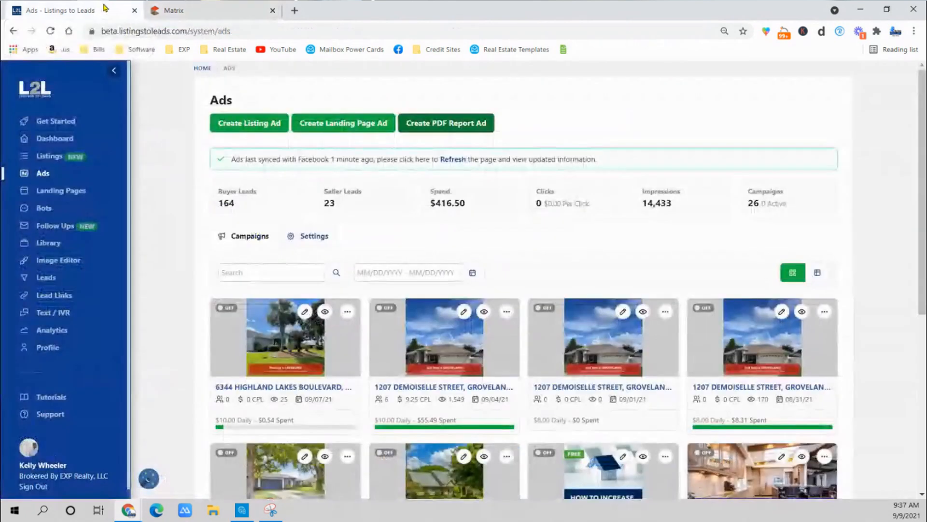
click(41, 157)
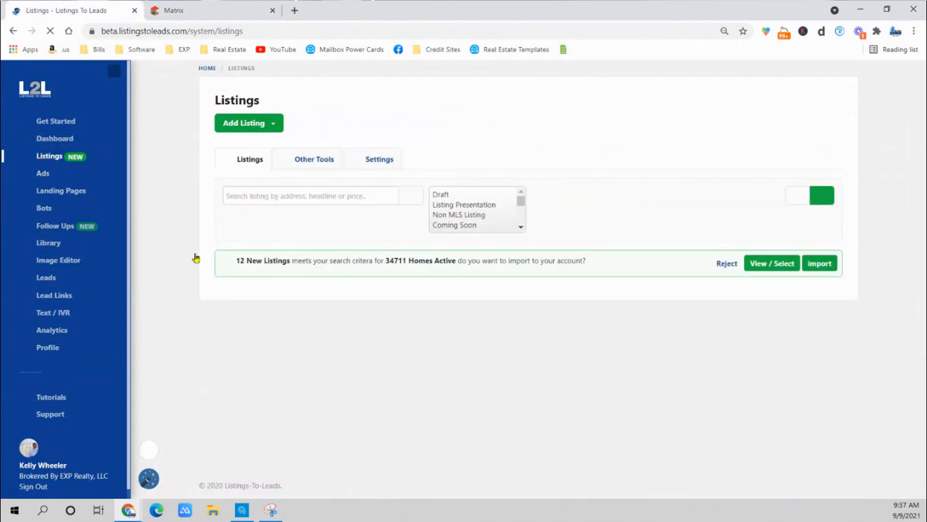
click(246, 122)
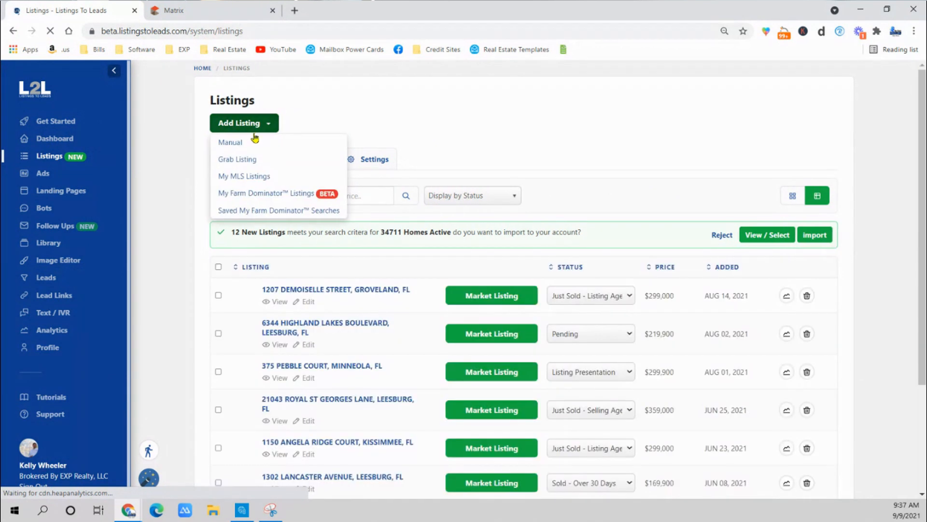
click(238, 161)
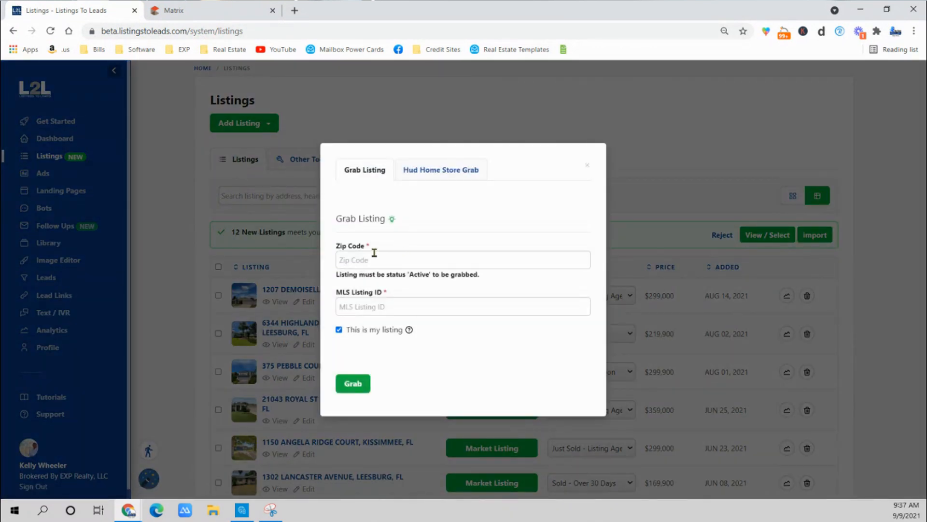
Check the Eustis listing's zip code in Matrix, then grab the listing with zip code 32726 and MLS listing ID O5964905.
click(222, 12)
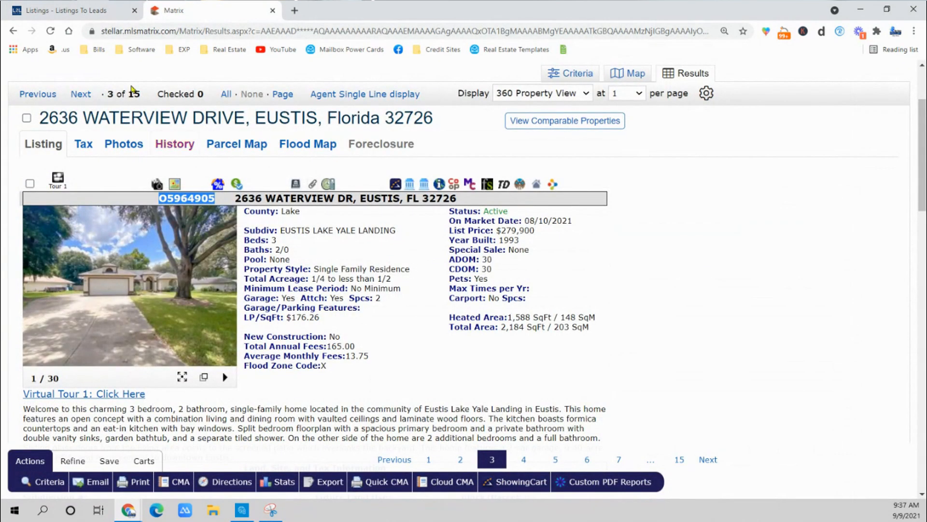
click(99, 9)
click(390, 259)
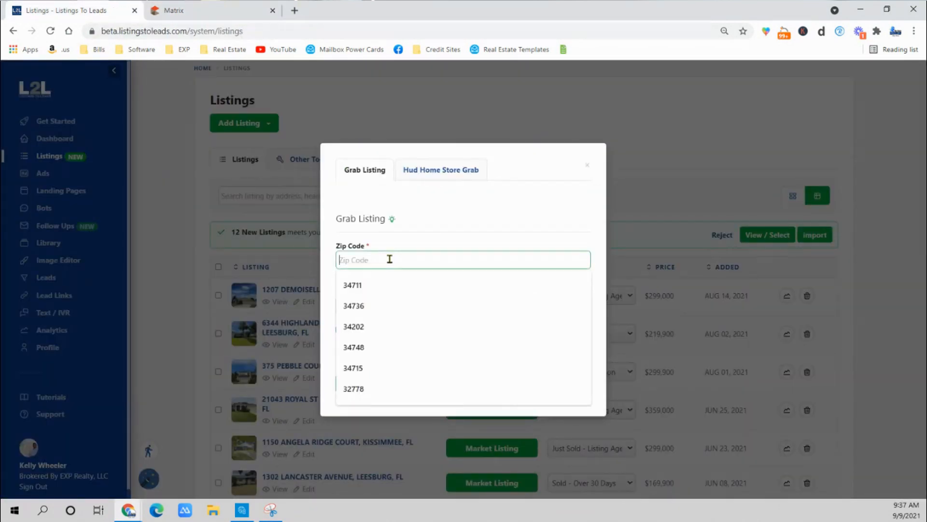
text(32726)
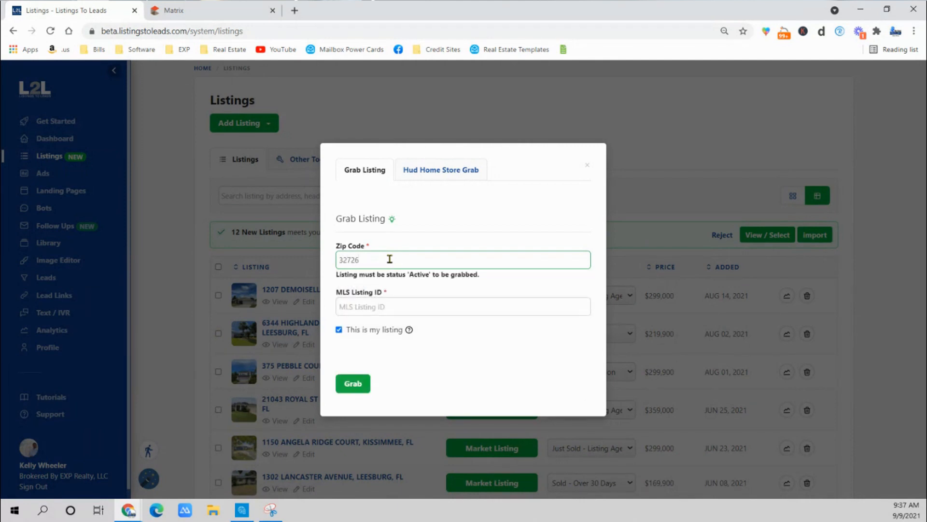
right_click(376, 308)
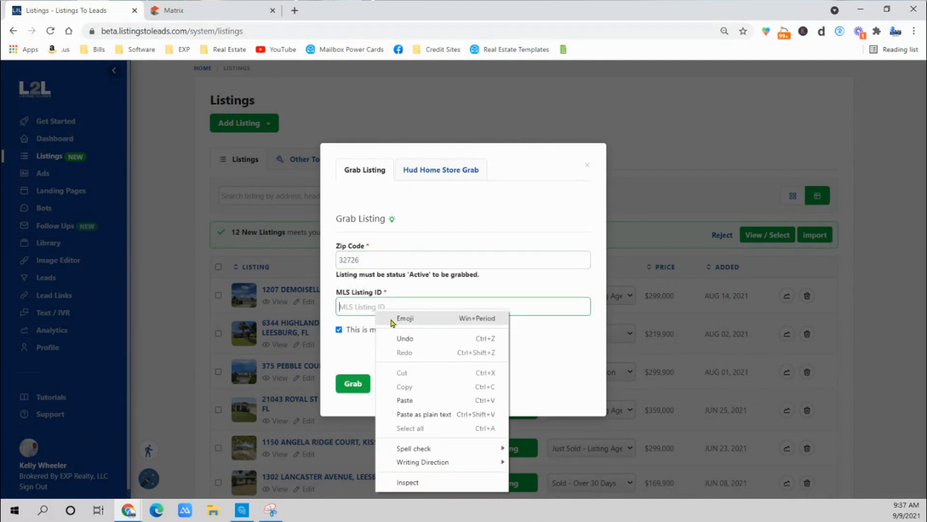
click(354, 383)
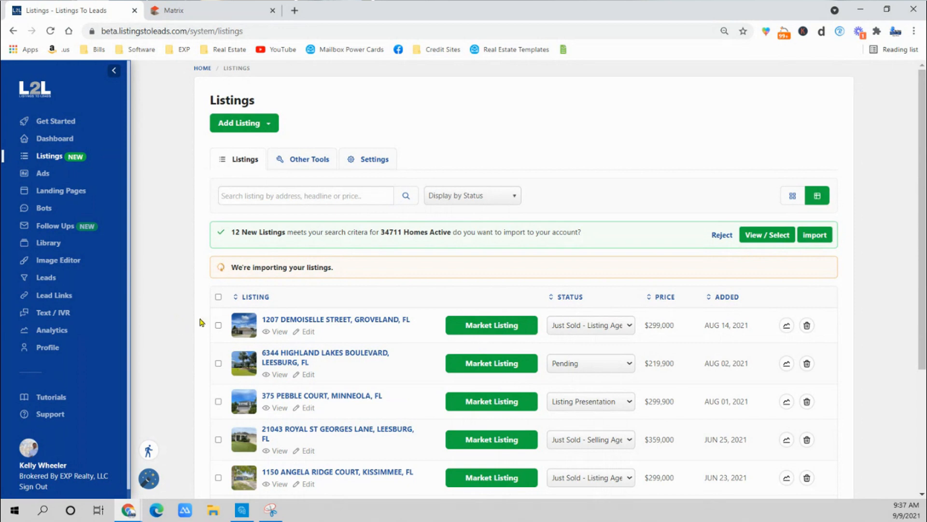
scroll(205, 323, down, 4)
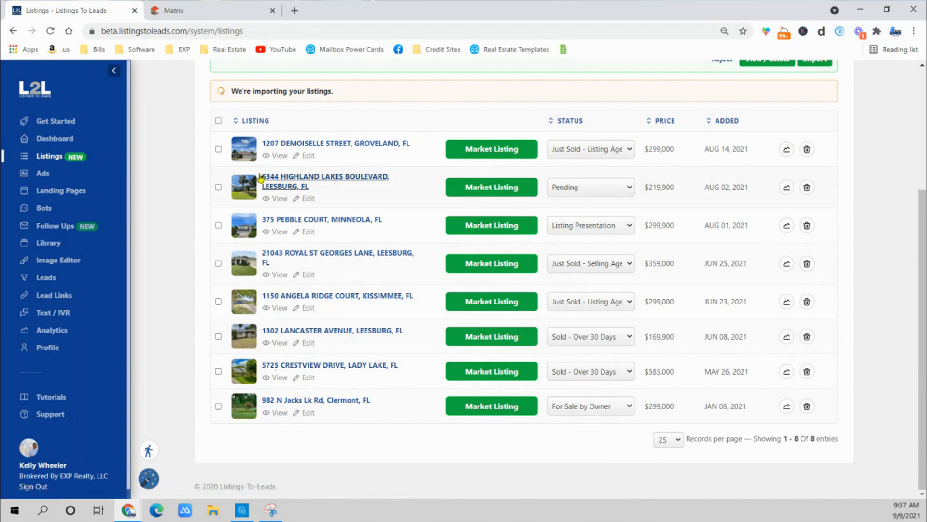
scroll(187, 339, up, 4)
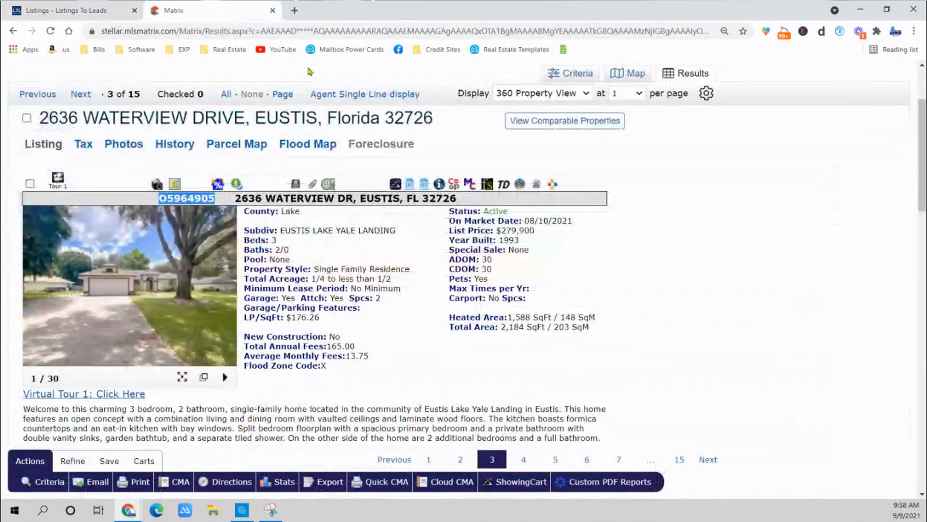
click(215, 10)
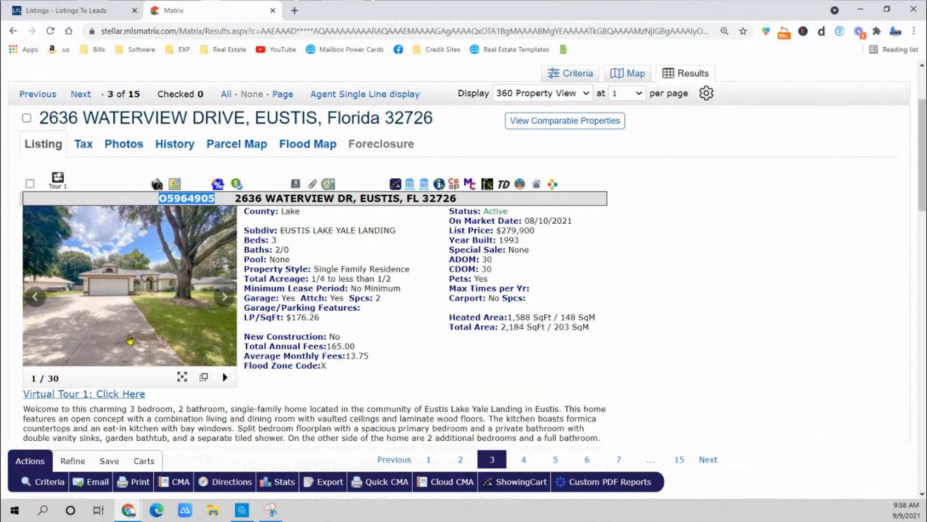
click(90, 11)
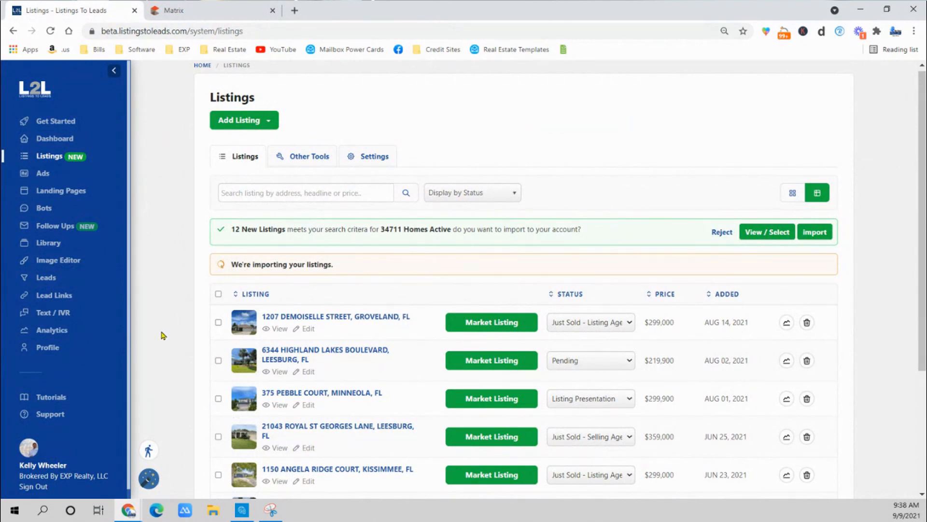
click(178, 14)
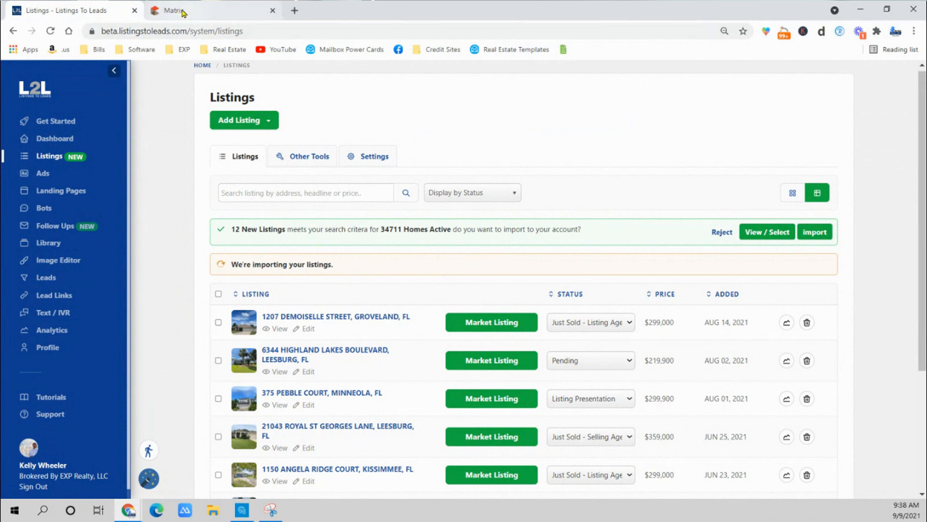
click(68, 10)
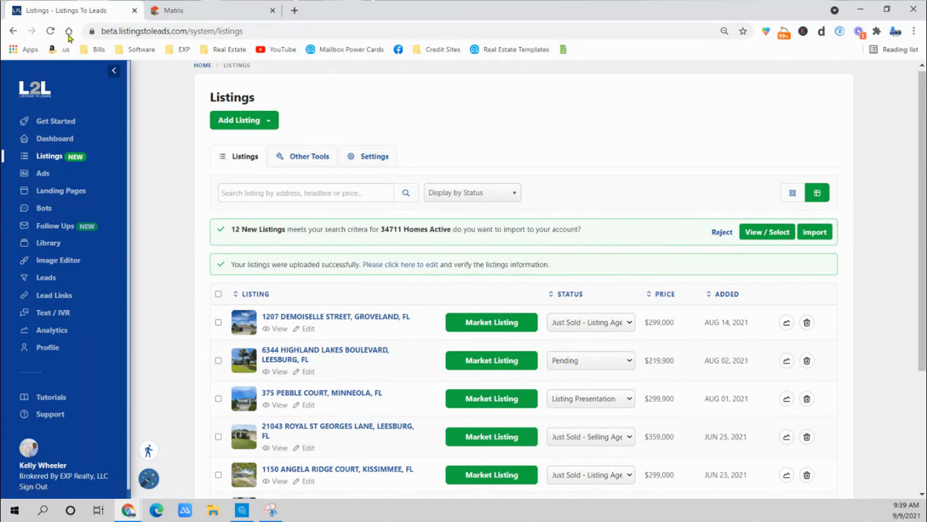
Reload the Listings page and open the newly imported Eustis listing.
click(49, 32)
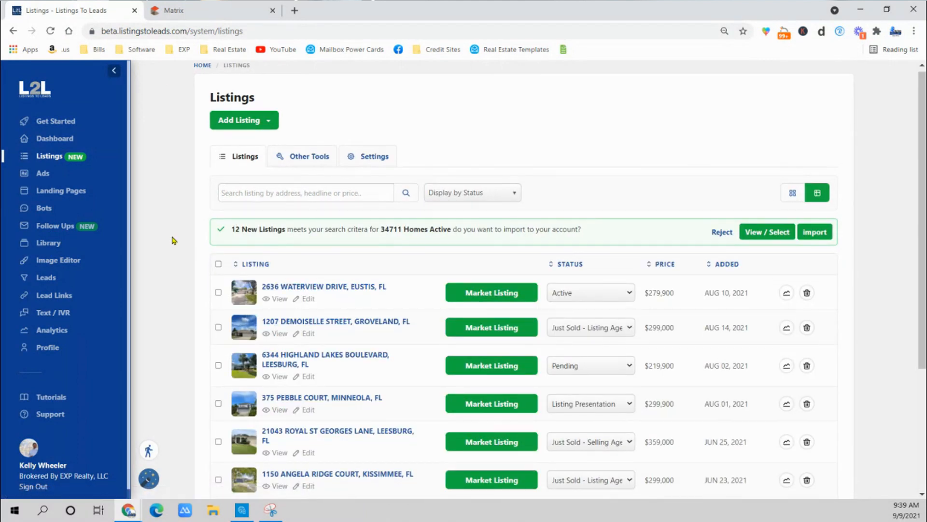
click(295, 287)
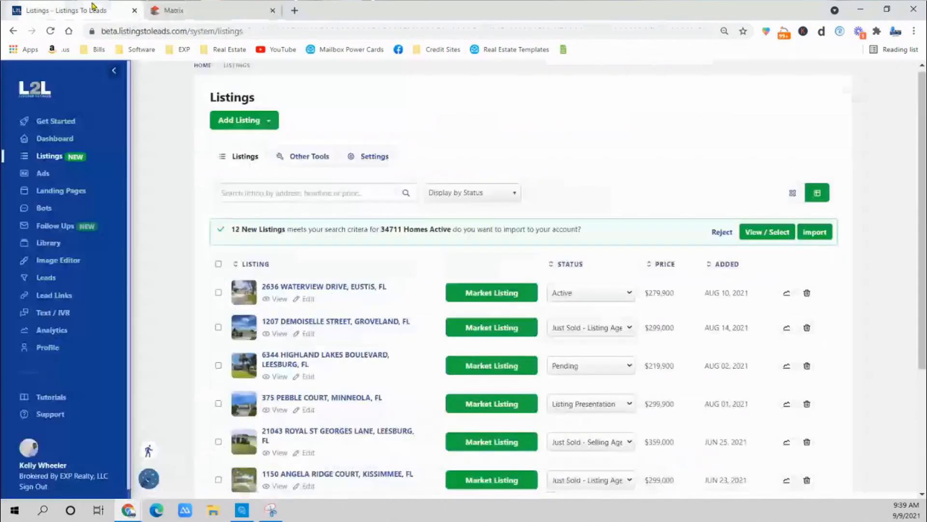
click(72, 10)
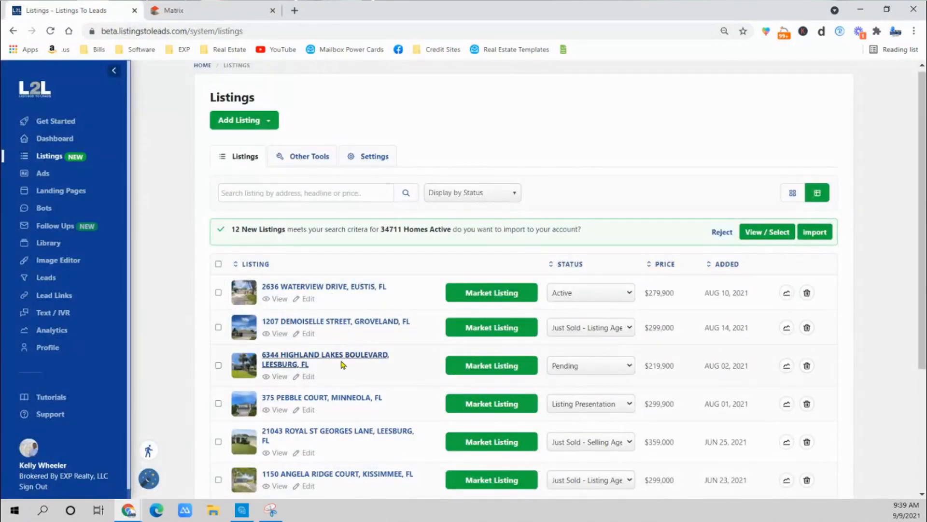
click(285, 288)
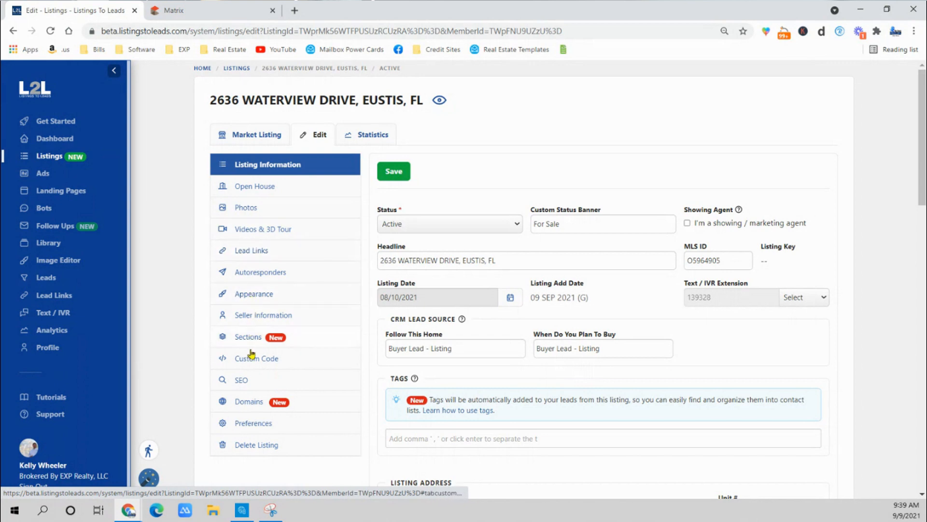
Show the Eustis listing's marketing tools and view its branded Lead Gen single property website.
click(267, 133)
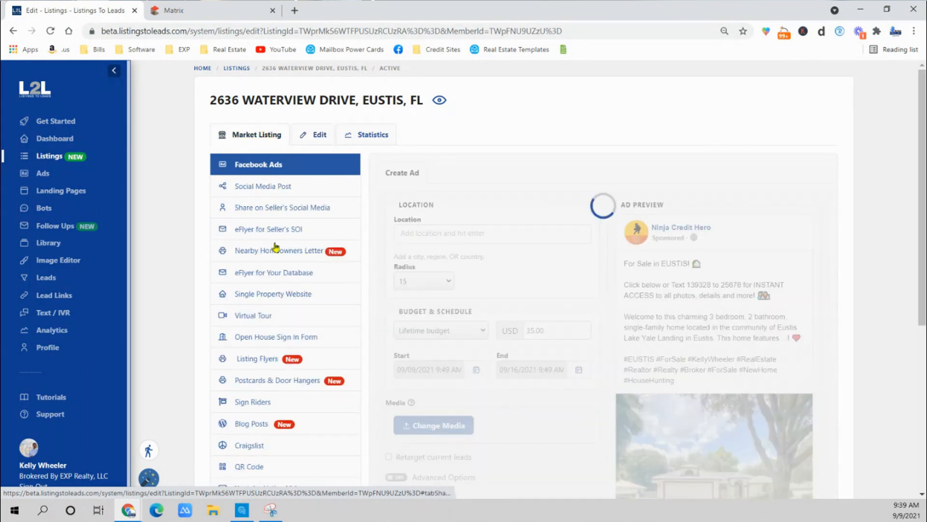
click(270, 293)
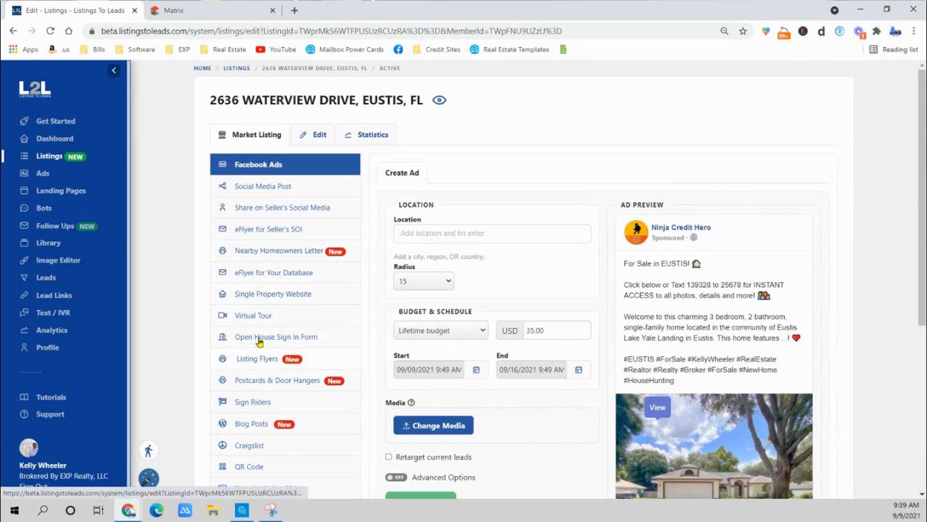
click(260, 296)
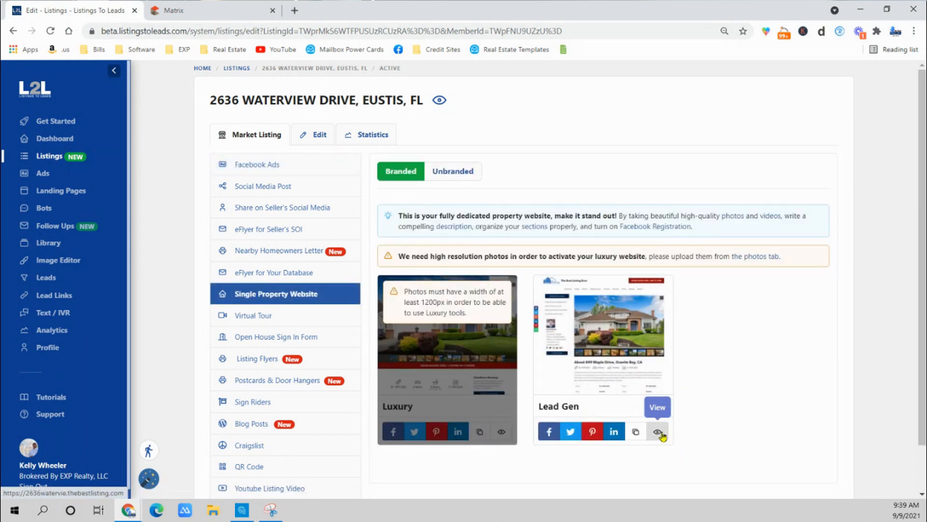
click(660, 435)
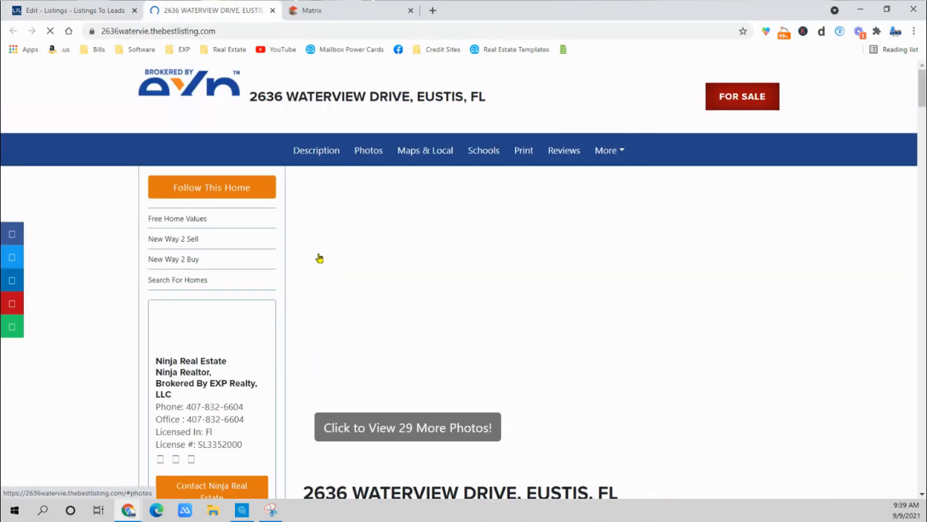
Look through the property website's details, home value section and map, dismissing the showing request form.
scroll(319, 257, down, 7)
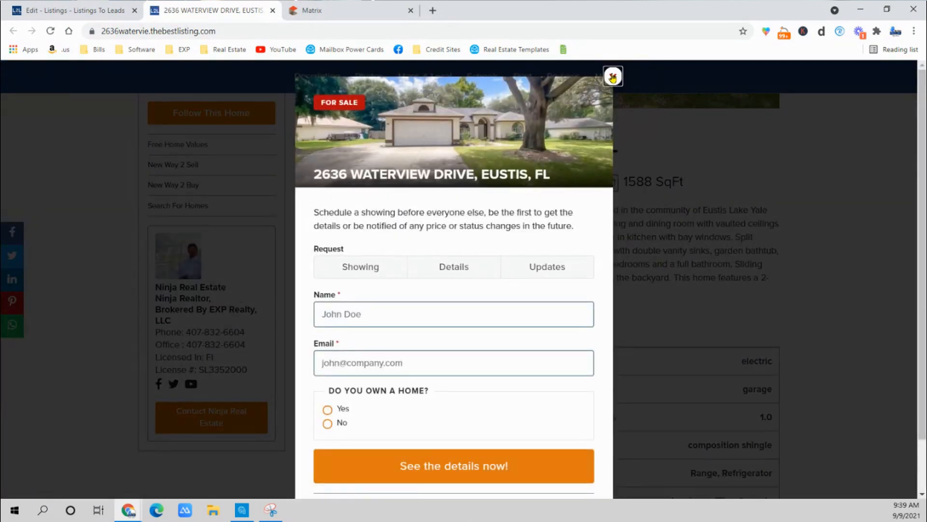
click(613, 77)
scroll(414, 277, down, 10)
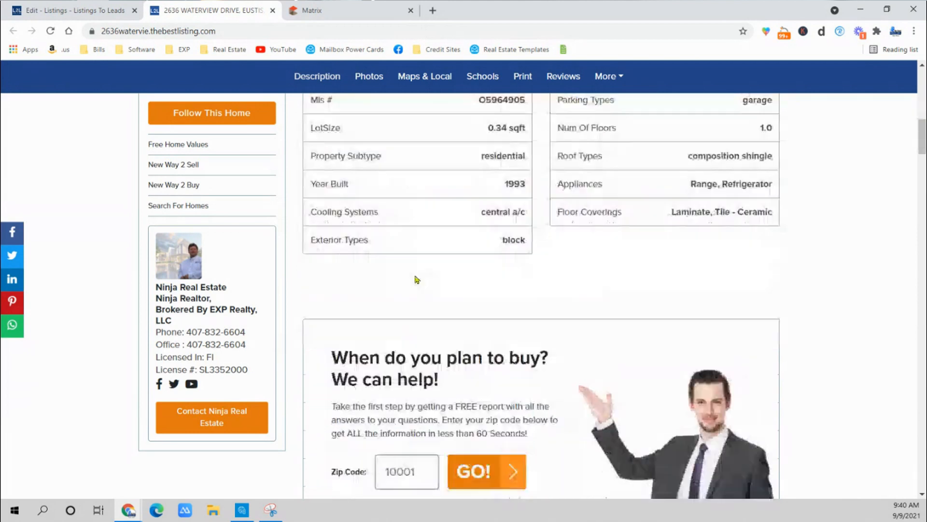
scroll(393, 286, down, 15)
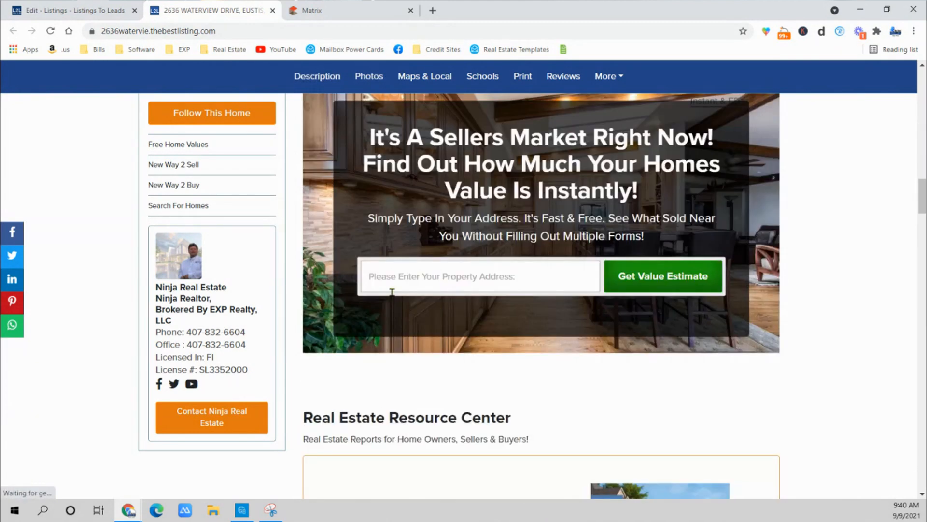
scroll(393, 299, down, 3)
scroll(394, 299, up, 5)
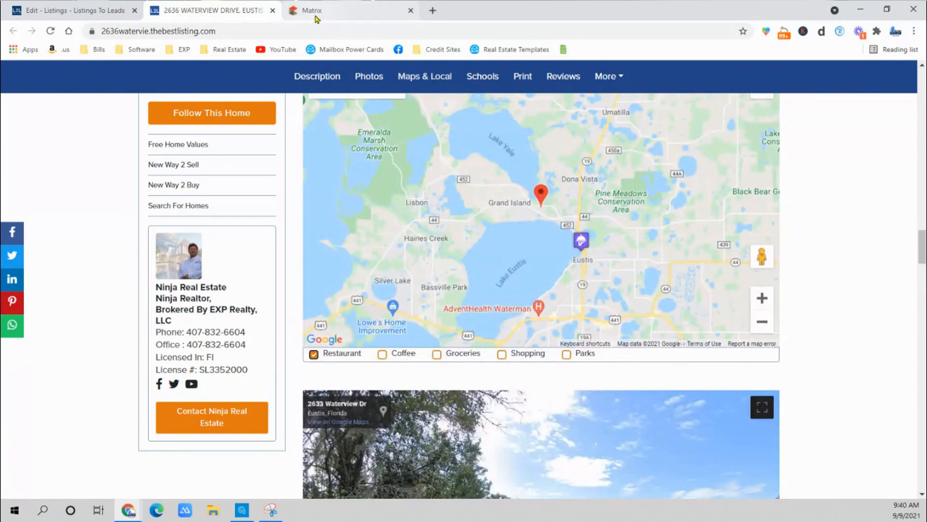
Return to Listings to Leads and create a listing ad for the Eustis property with the Lead Ads objective.
click(122, 6)
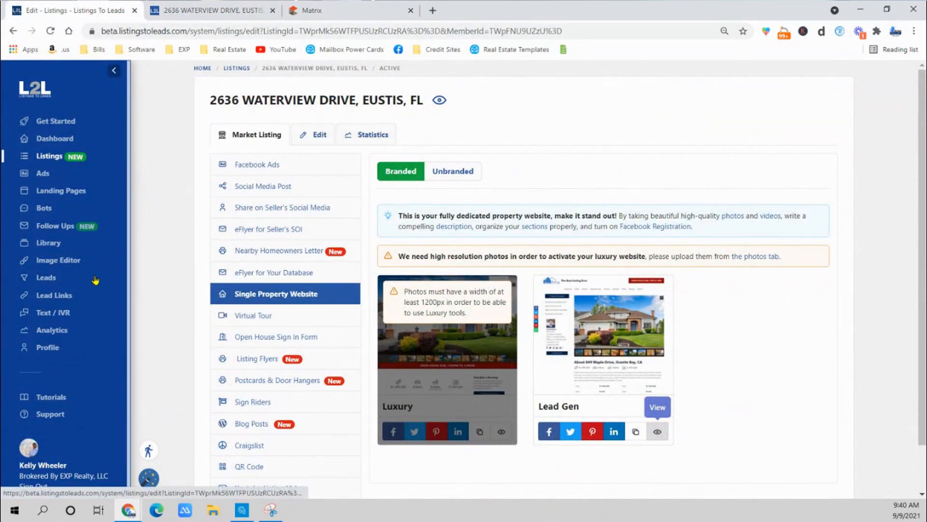
click(43, 175)
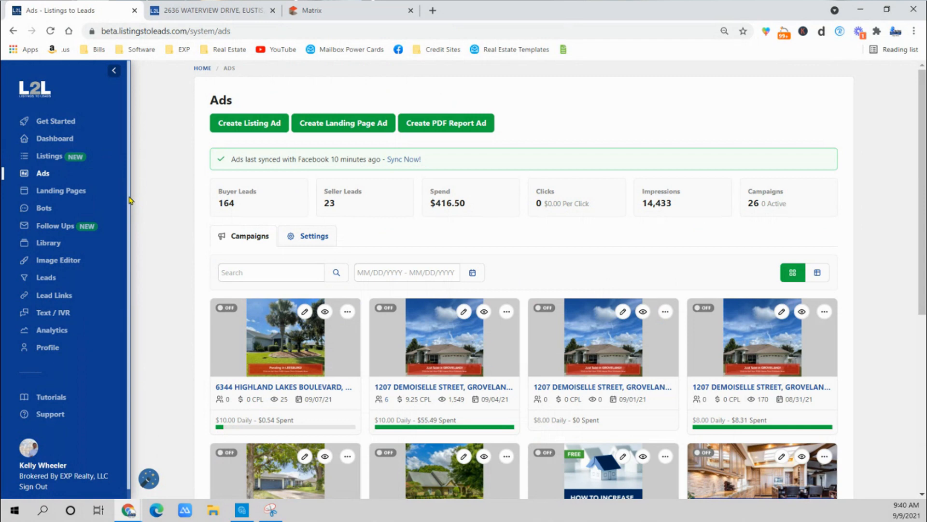
click(252, 126)
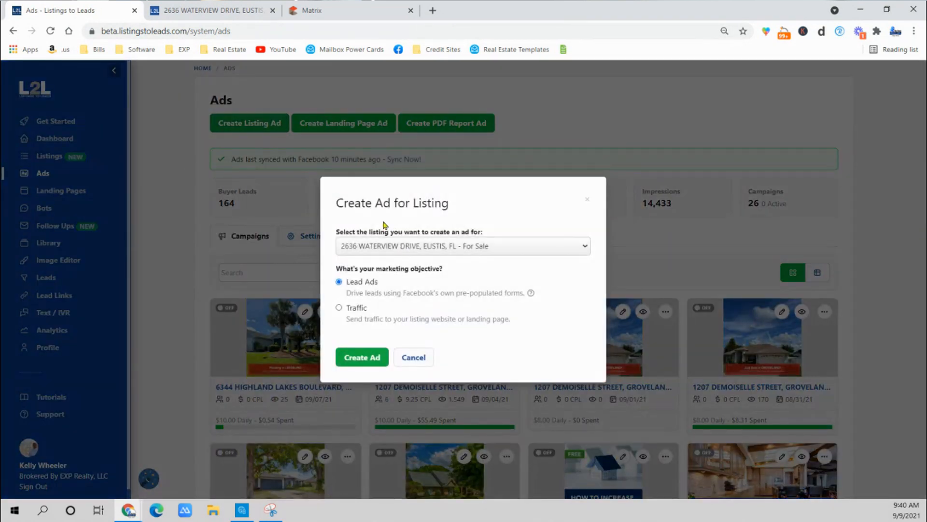
key(ctrl+Tab)
key(ctrl+Tab)
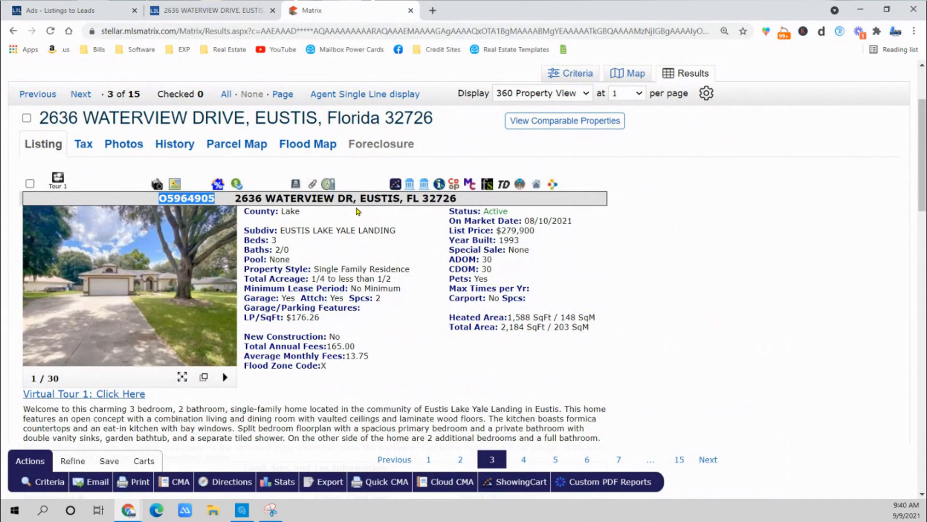
key(ctrl+Tab)
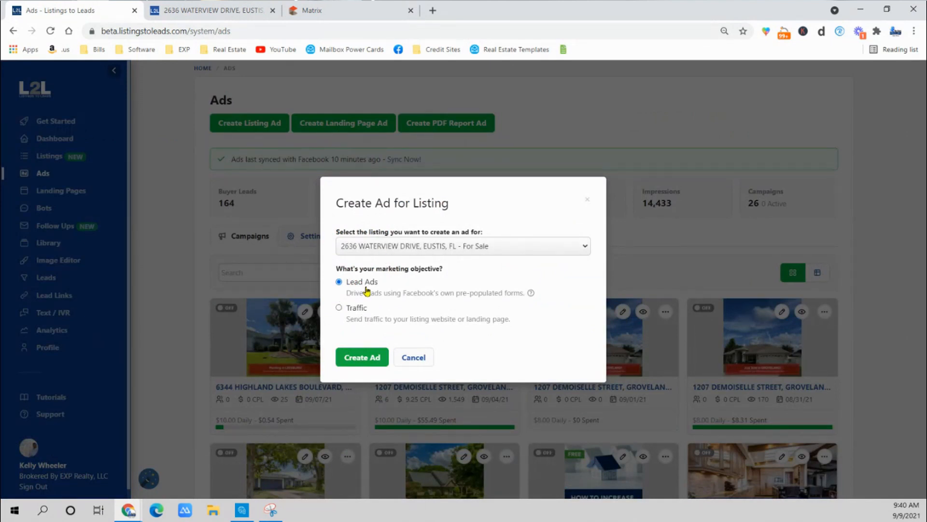
click(363, 360)
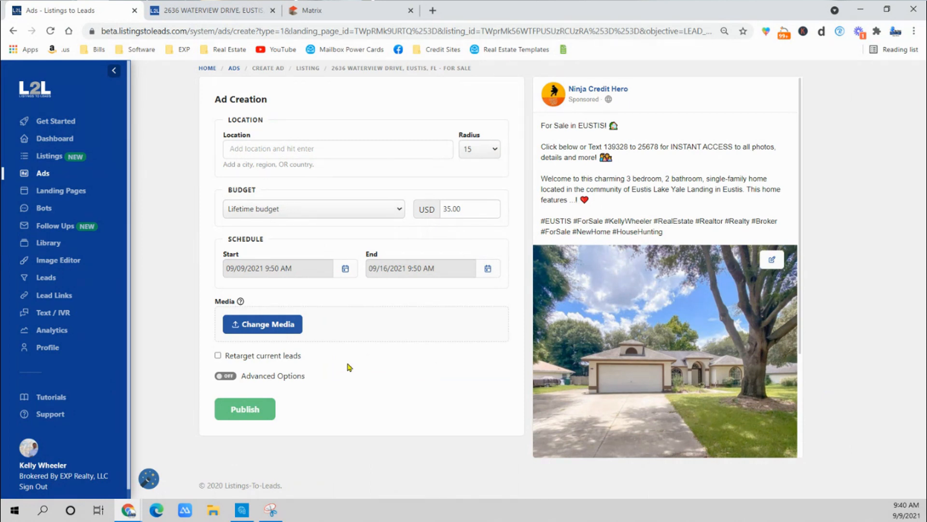
Turn on the ad's advanced options and set its Facebook page to Real Estate Keys.
click(226, 376)
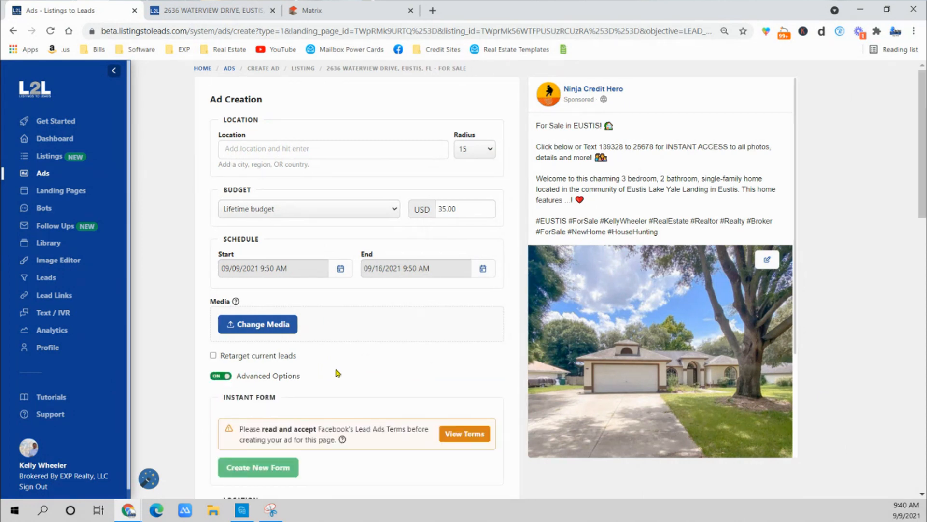
scroll(330, 315, down, 7)
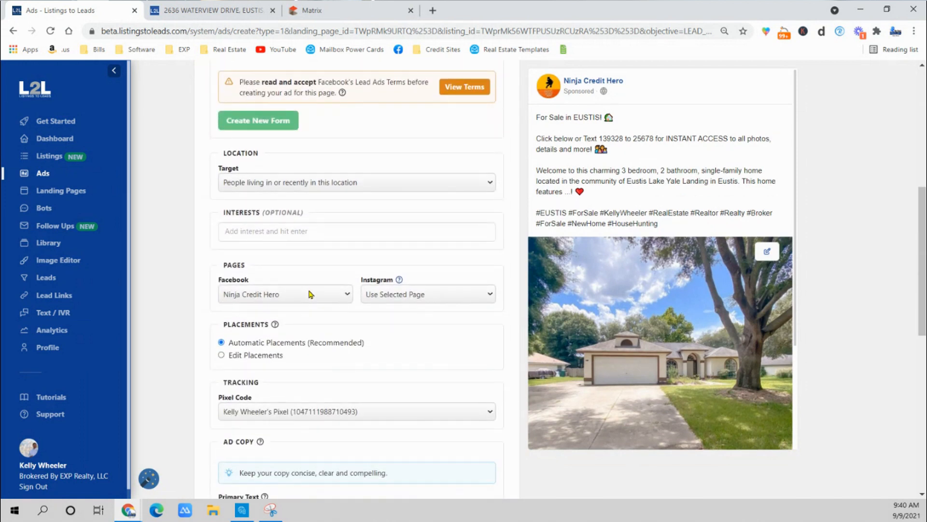
click(311, 294)
click(279, 451)
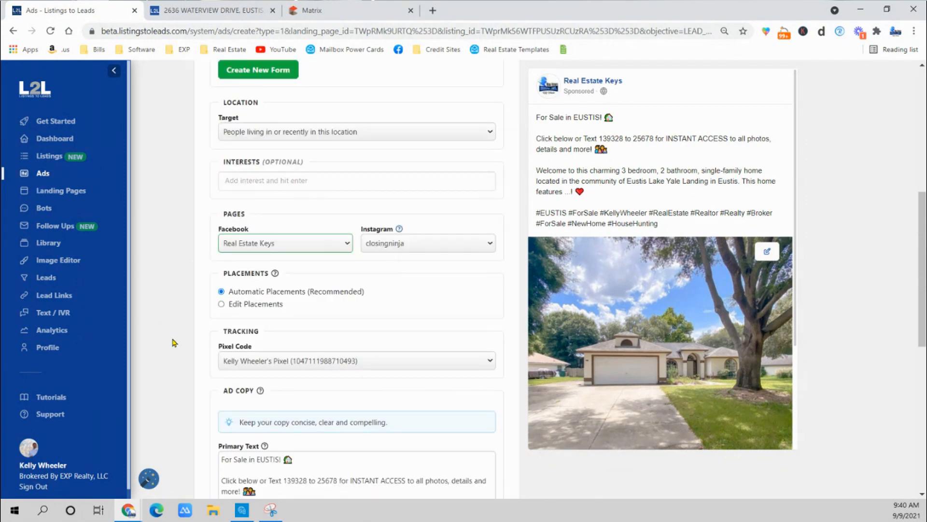
Change the ad's budget type to Daily Budget.
scroll(174, 343, up, 3)
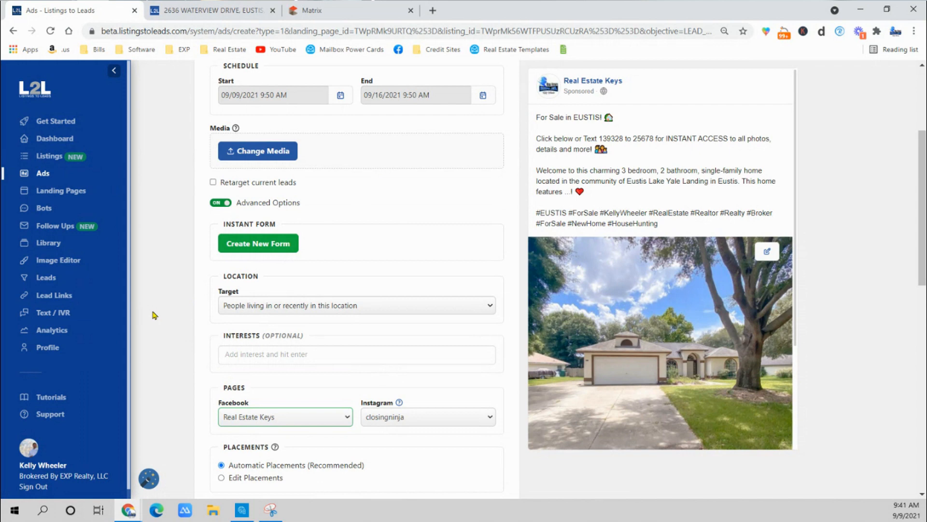
scroll(153, 315, up, 4)
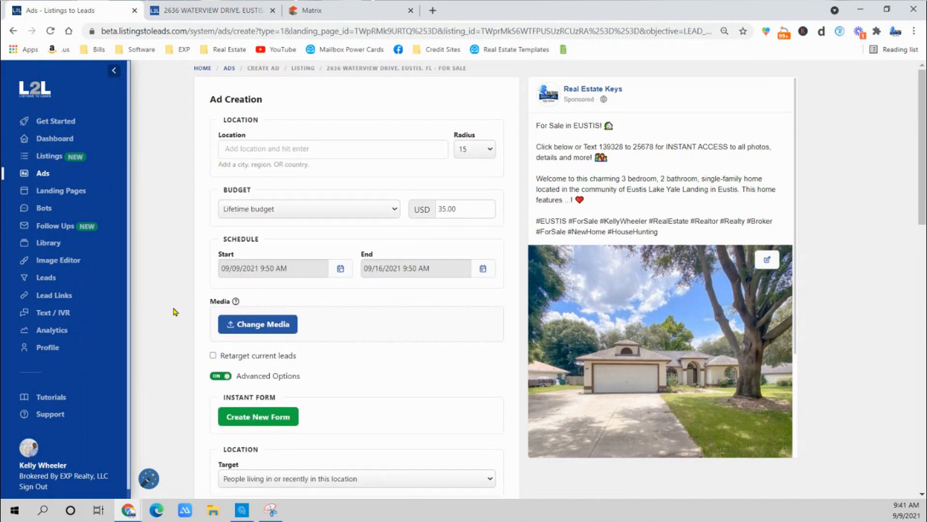
click(262, 210)
click(258, 237)
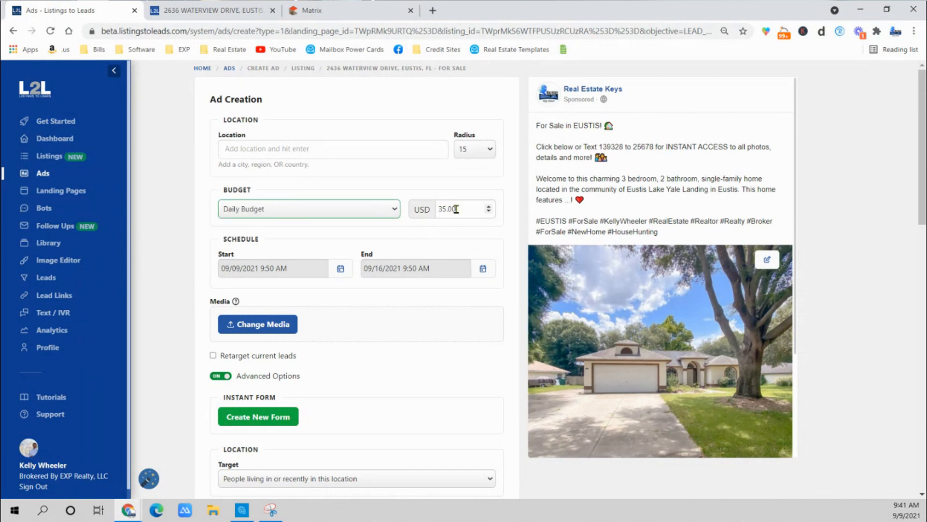
Set the ad's daily budget to 8.00 USD and add Orlando, Florida, United States as its location.
double_click(456, 209)
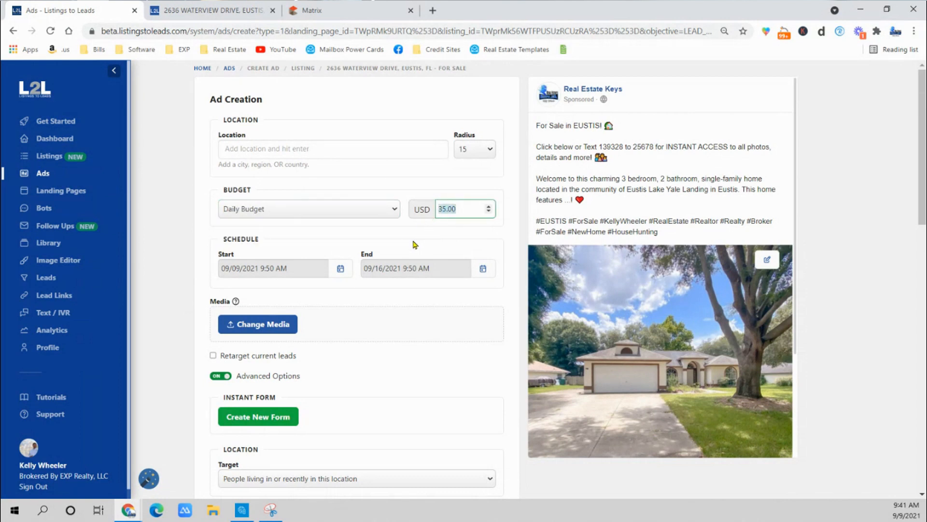
text(8.00)
click(258, 151)
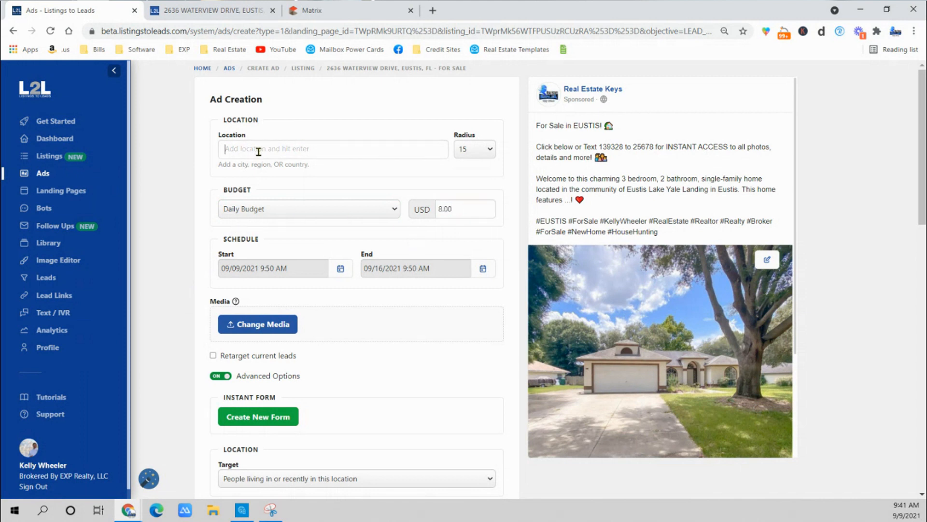
text(orl)
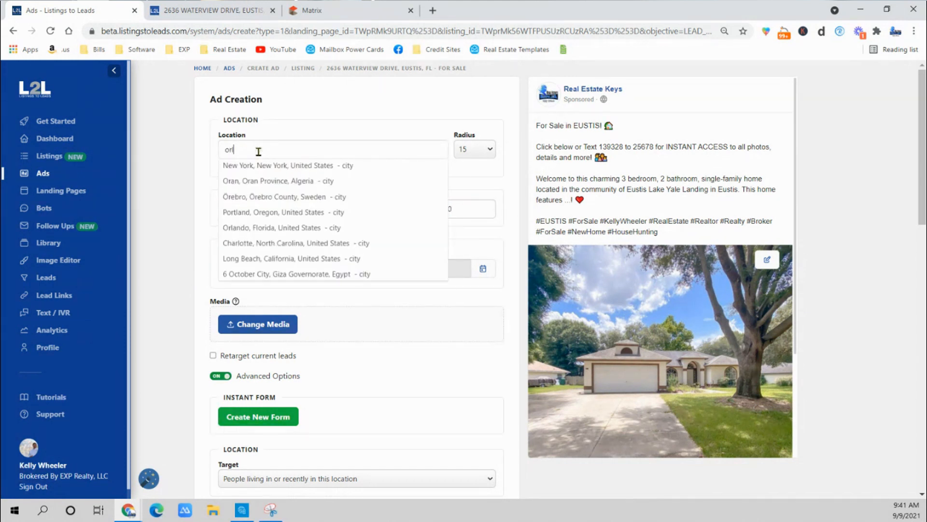
text(ando)
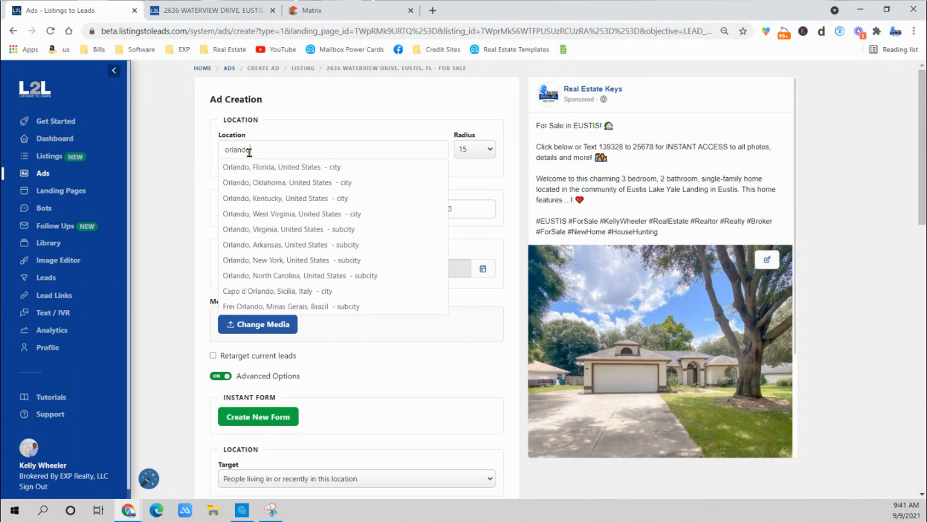
click(255, 169)
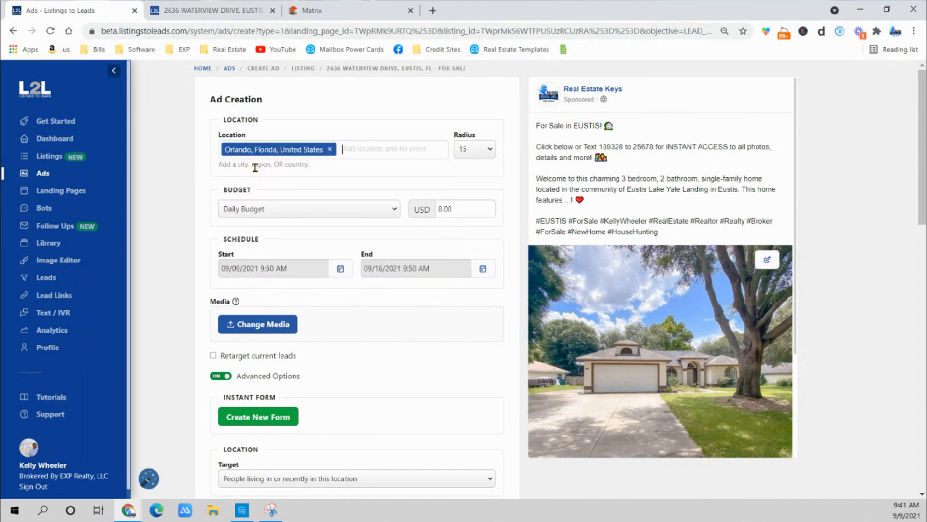
click(479, 149)
click(173, 193)
Create a new instant form with its default settings and set the location target to "People living in this location".
scroll(159, 246, down, 3)
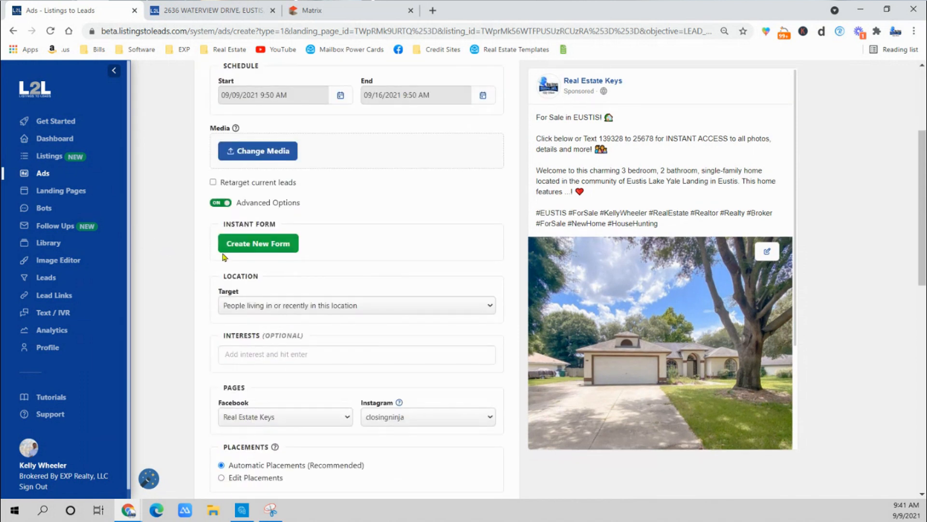
click(269, 246)
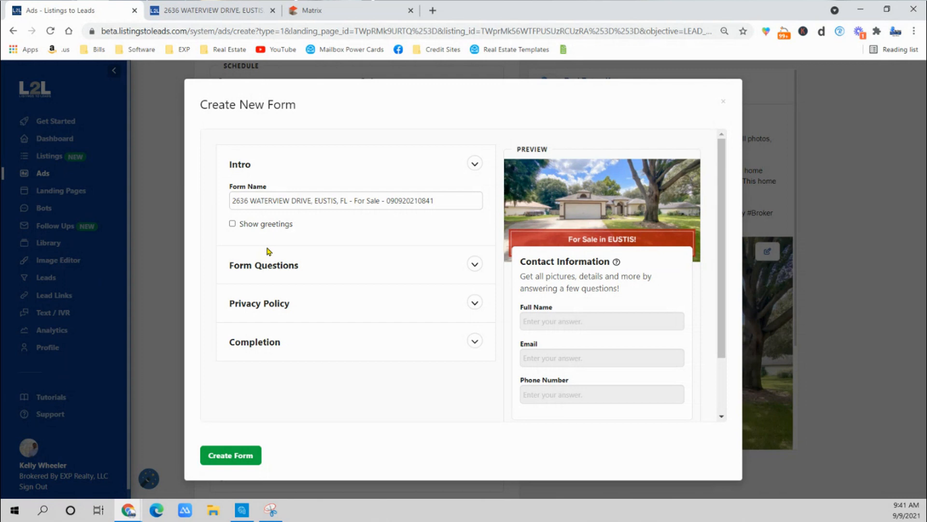
click(231, 456)
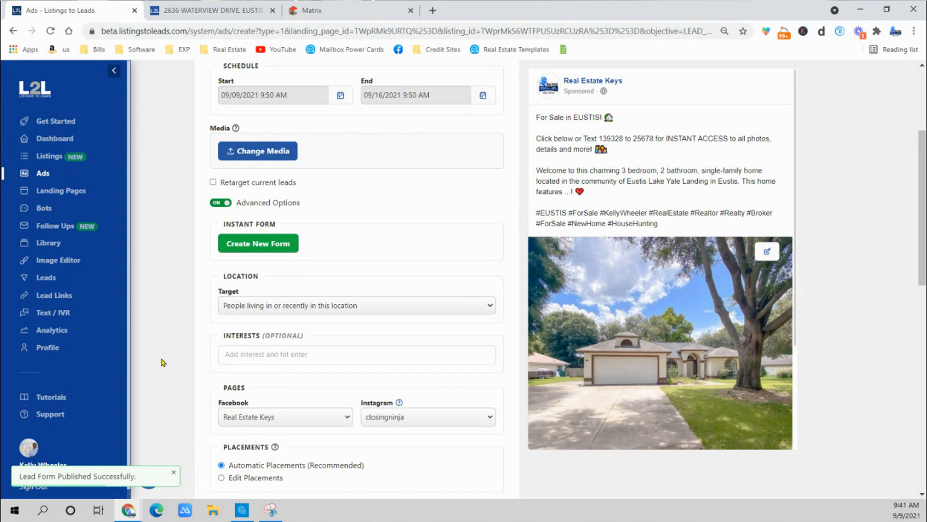
click(246, 311)
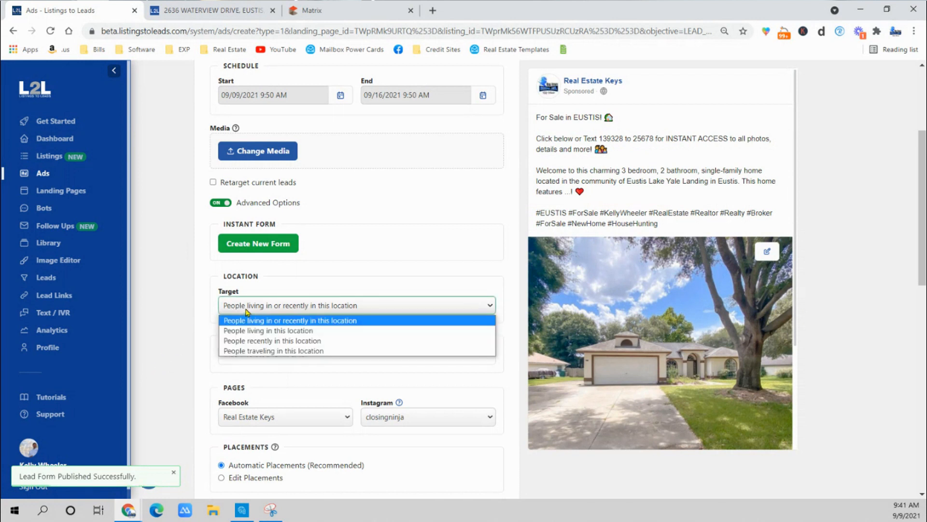
click(283, 327)
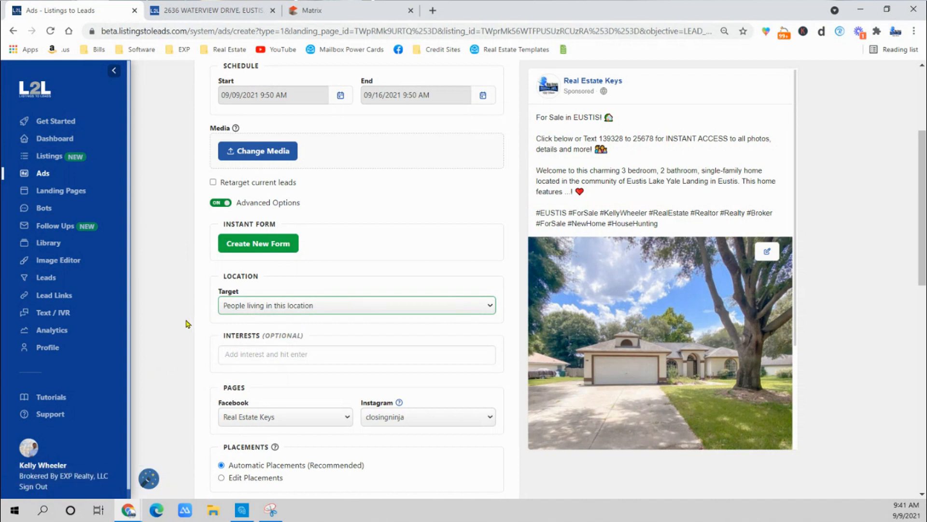
Review the ad's pages, placements, pixel, ad copy and campaign settings along with the ad preview.
scroll(183, 322, down, 5)
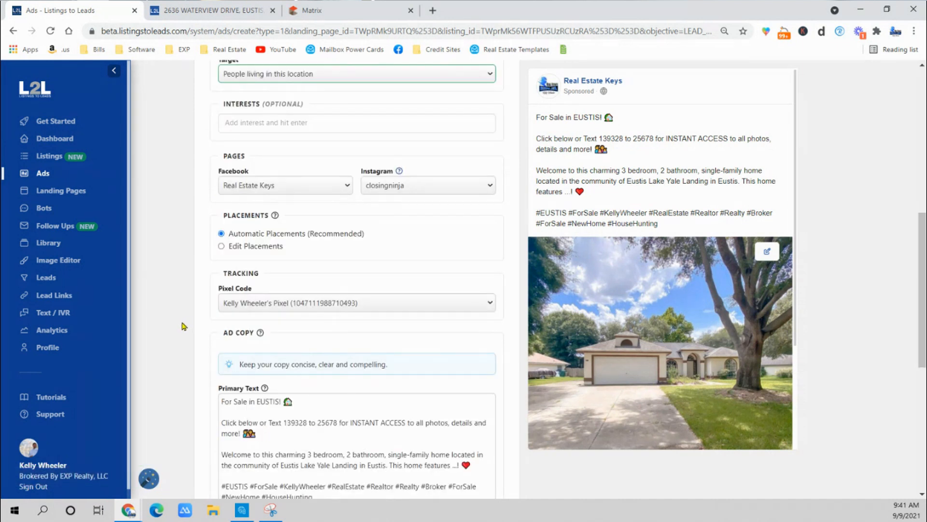
scroll(183, 326, down, 1)
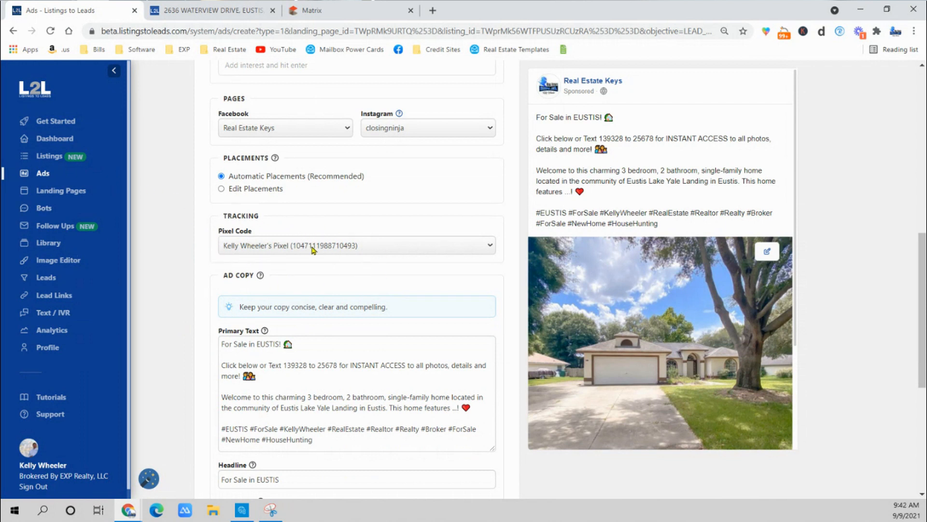
scroll(186, 269, down, 1)
scroll(331, 330, down, 2)
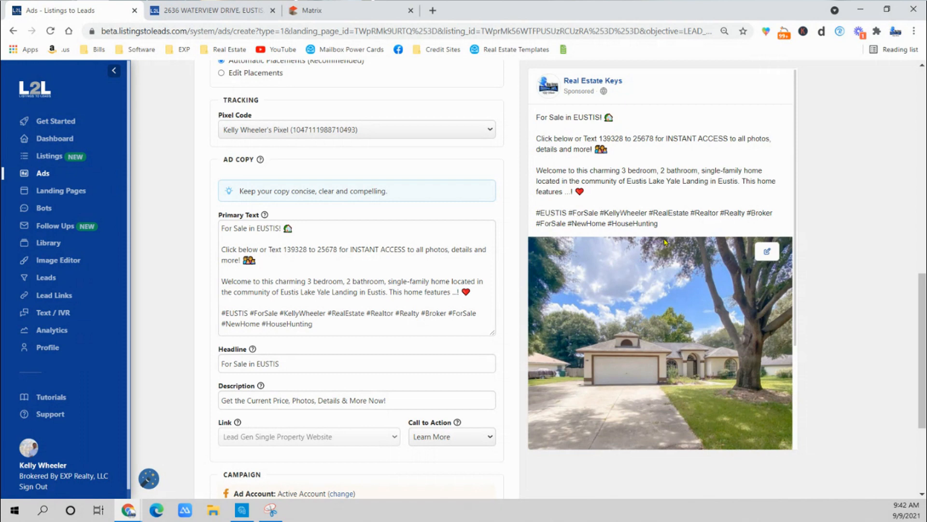
click(280, 277)
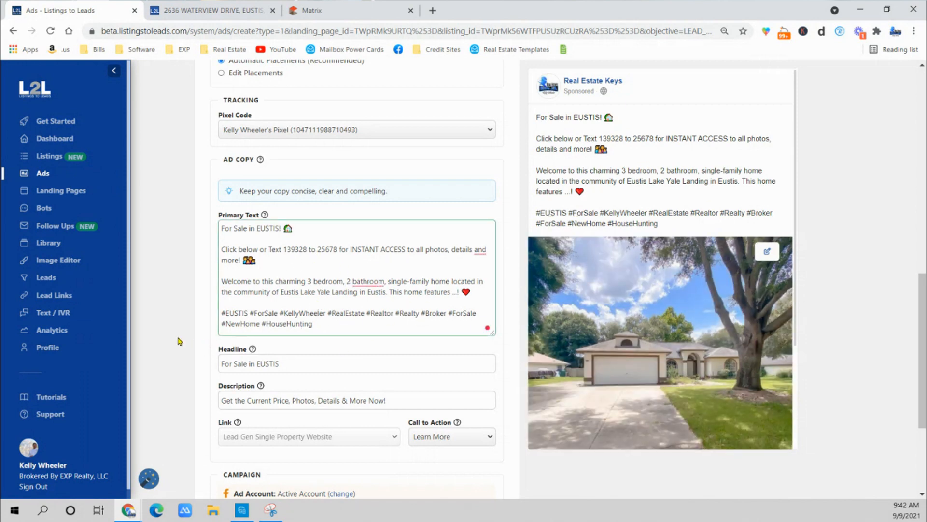
scroll(179, 341, down, 2)
scroll(674, 361, down, 3)
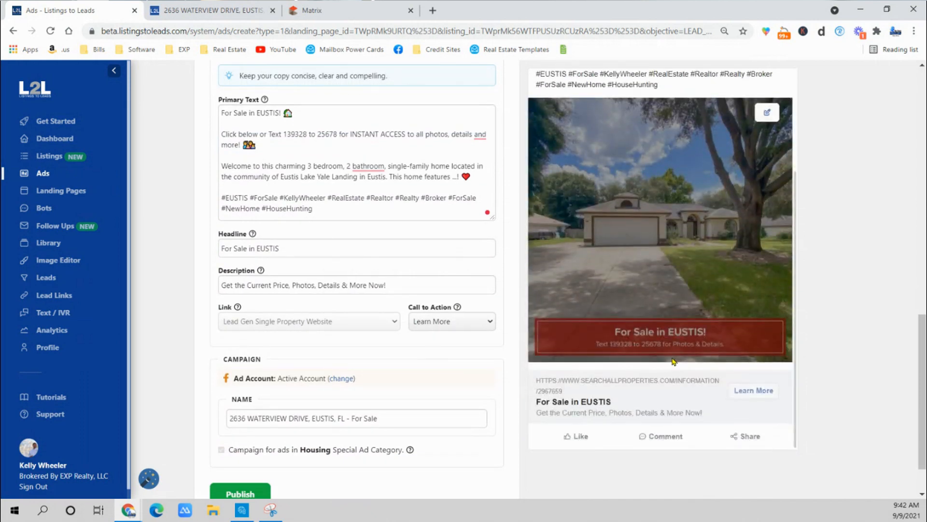
scroll(674, 361, down, 1)
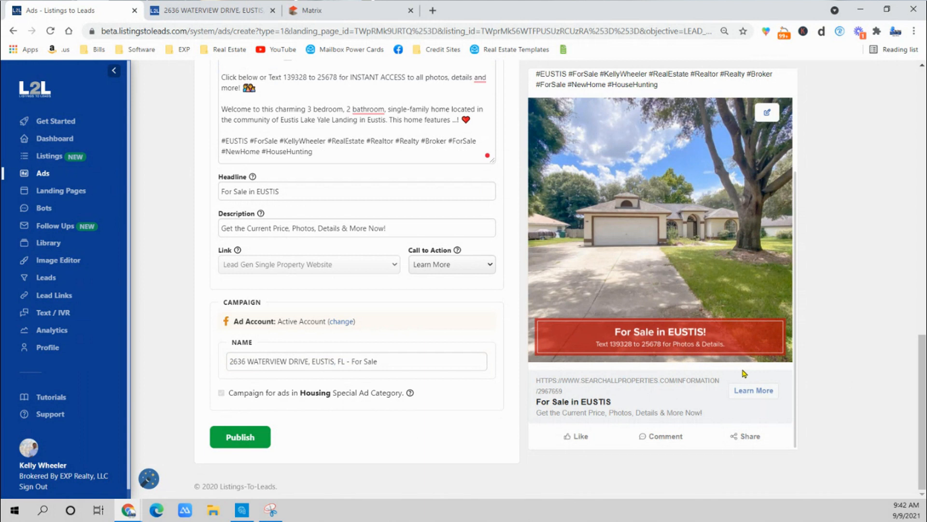
scroll(207, 342, up, 1)
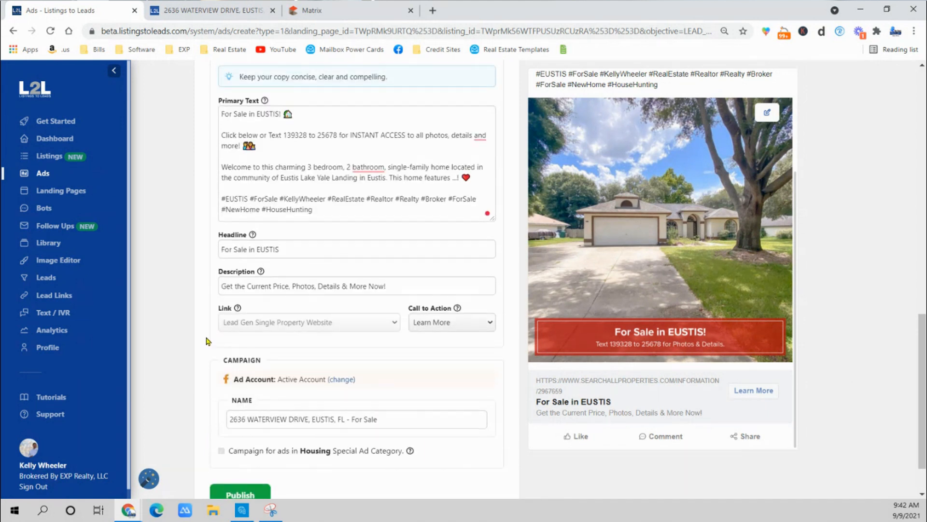
Replace the ad's headline with "Amazing 3 BD Home!".
drag(289, 250, 187, 253)
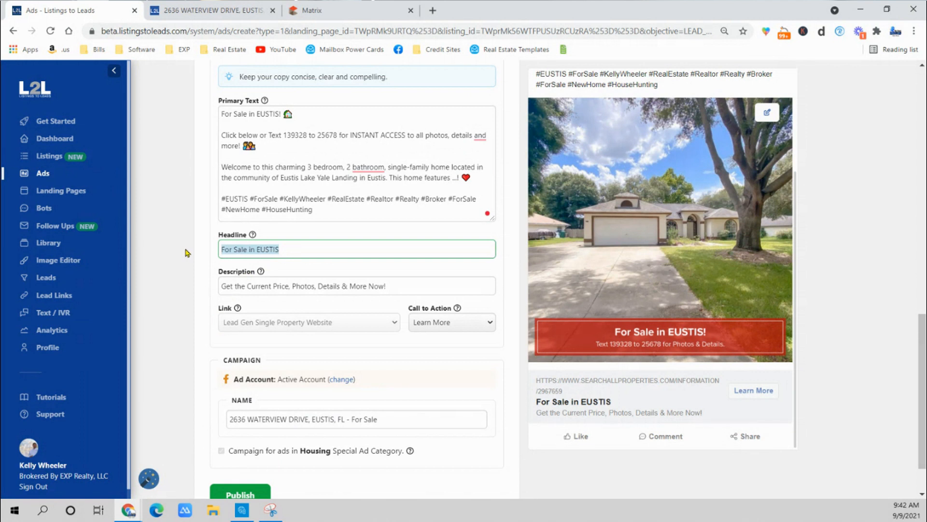
text(Amazinhg)
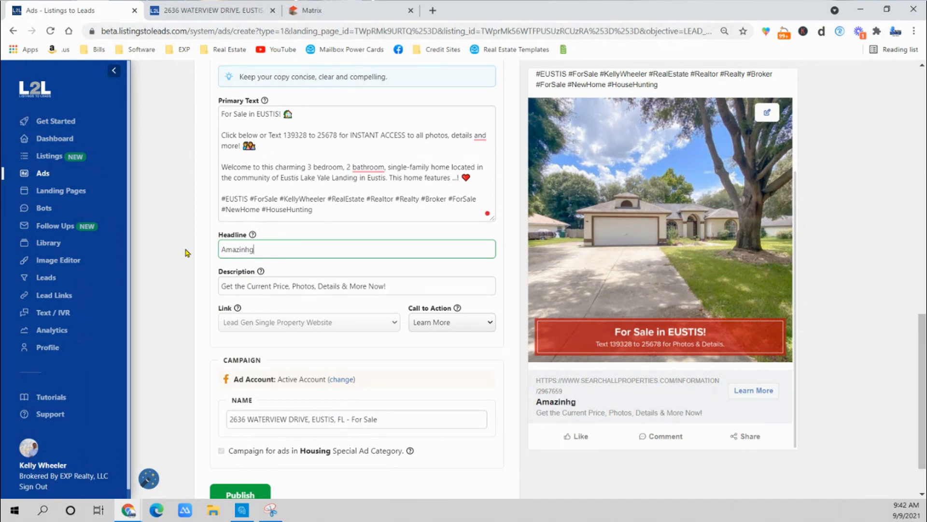
key(BackSpace)
key(BackSpace)
key(BackSpace)
text(ng 3 BD Home!)
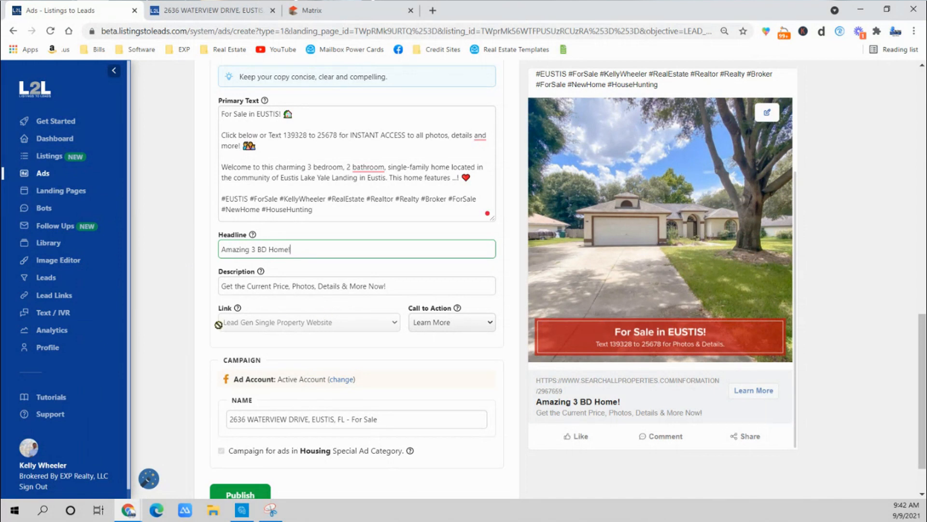
Replace the ad's description with "Click Learn More👉👉👉" using the saved entry with three pointing hands.
scroll(227, 328, down, 2)
click(263, 231)
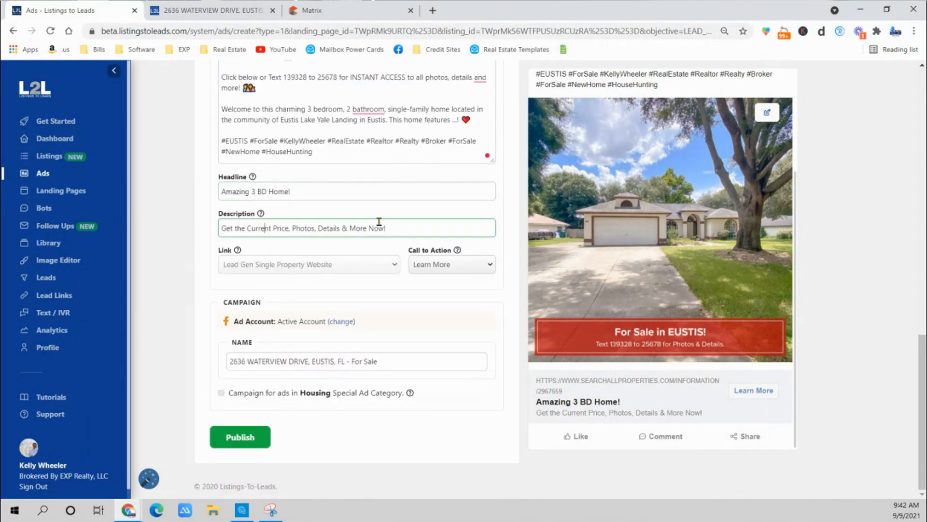
key(ctrl+a)
text(C)
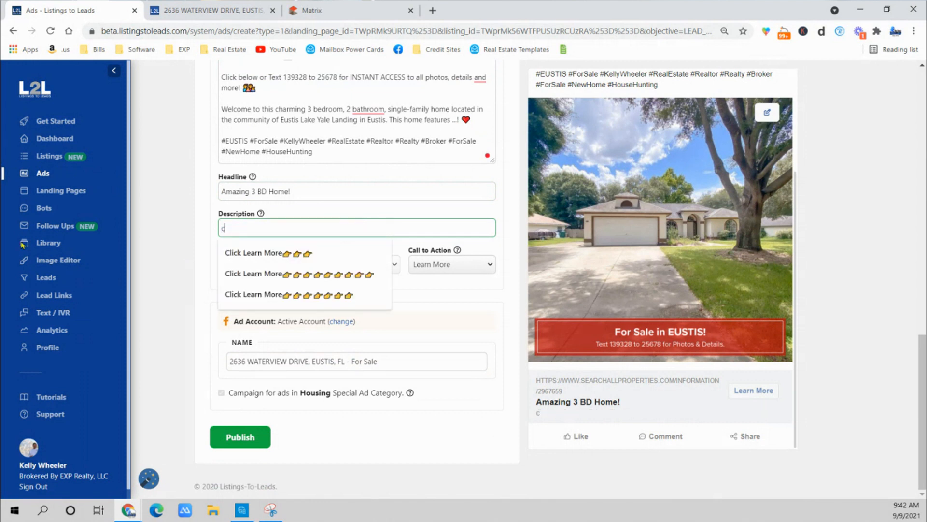
click(234, 246)
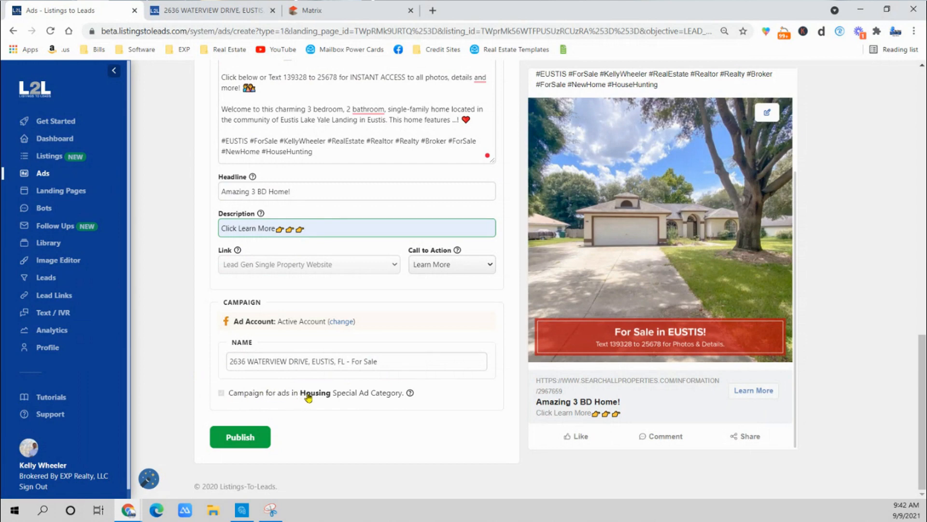
scroll(173, 400, up, 8)
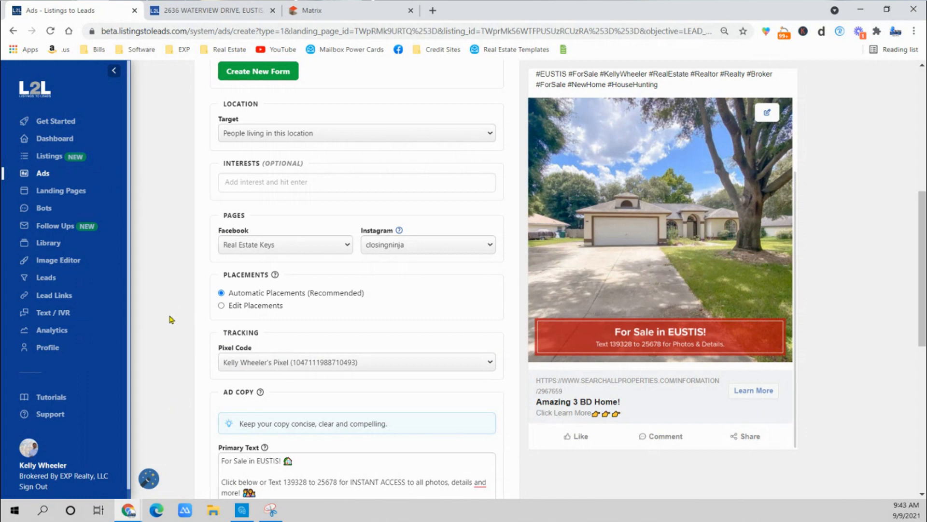
scroll(170, 319, down, 8)
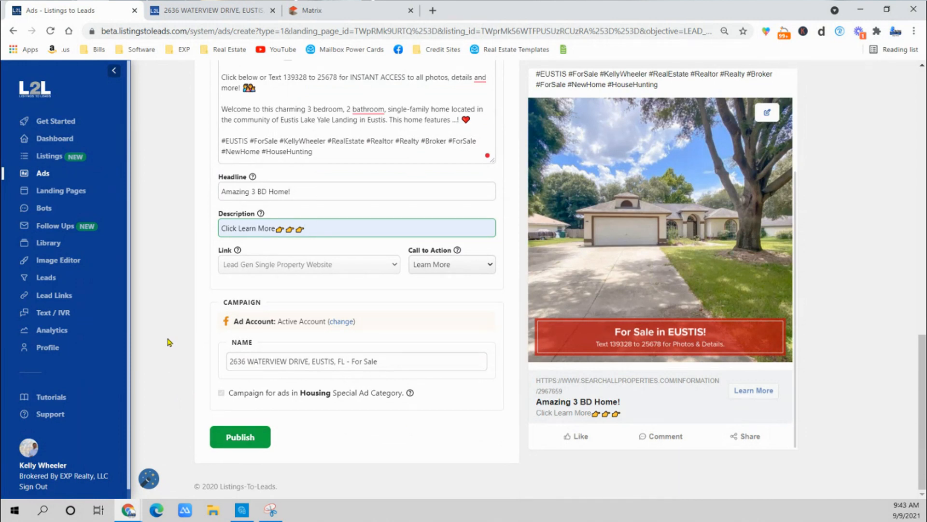
Open the account's leads and look through the list of captured contacts and their source locations.
click(44, 278)
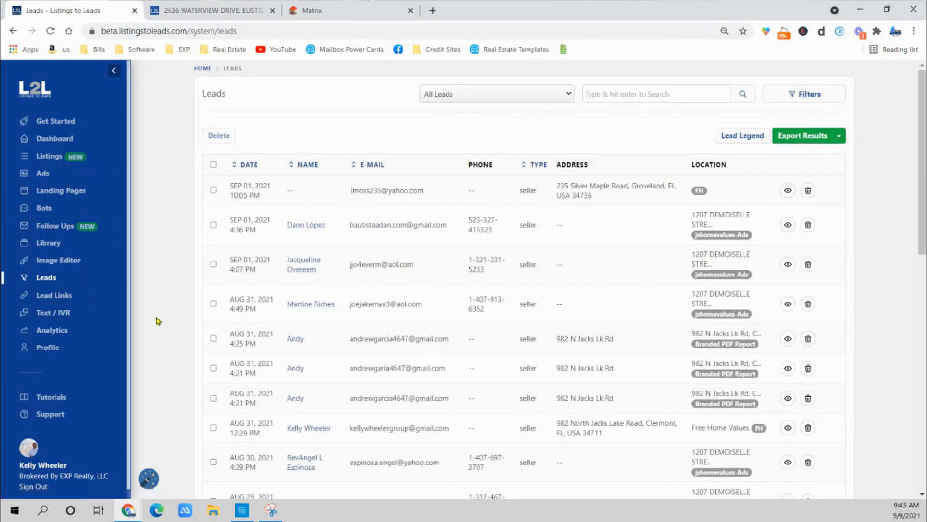
scroll(491, 295, down, 4)
scroll(490, 295, down, 3)
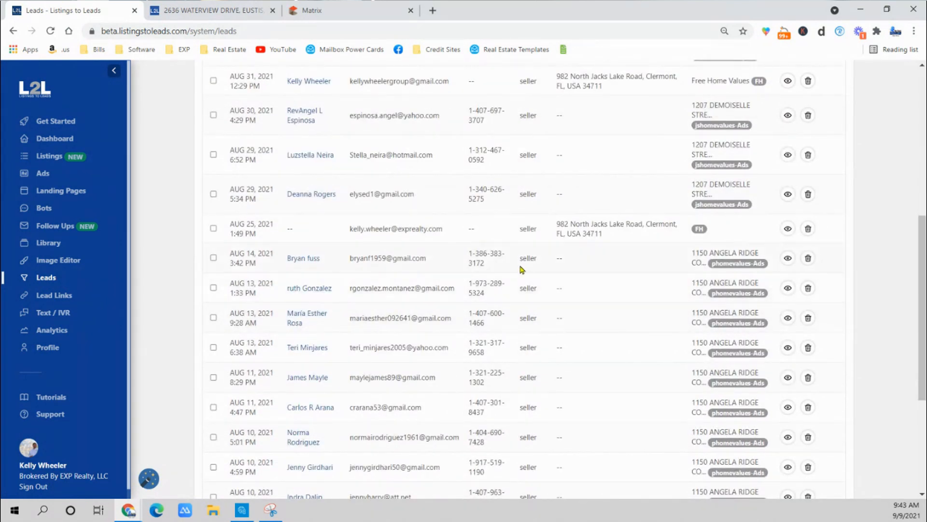
scroll(361, 256, down, 4)
scroll(360, 257, up, 2)
scroll(360, 257, up, 9)
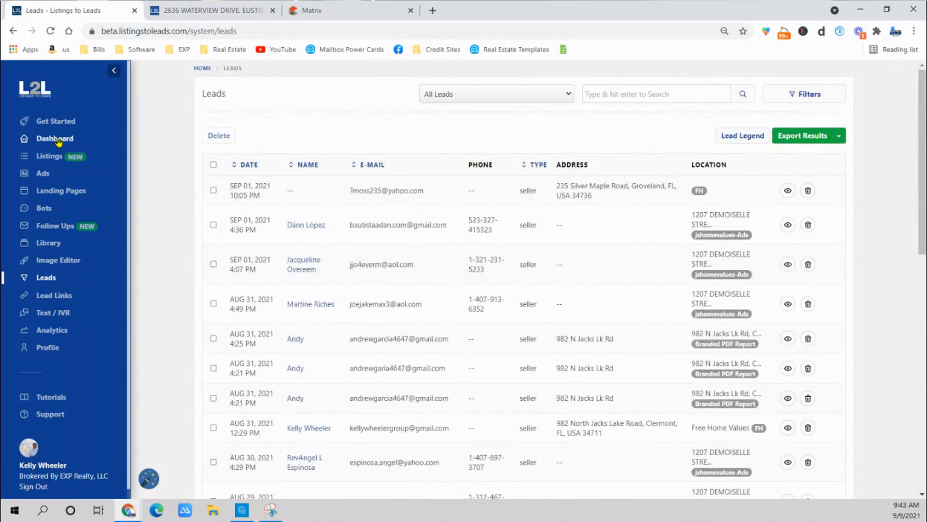
Open the account's Listings page.
click(51, 156)
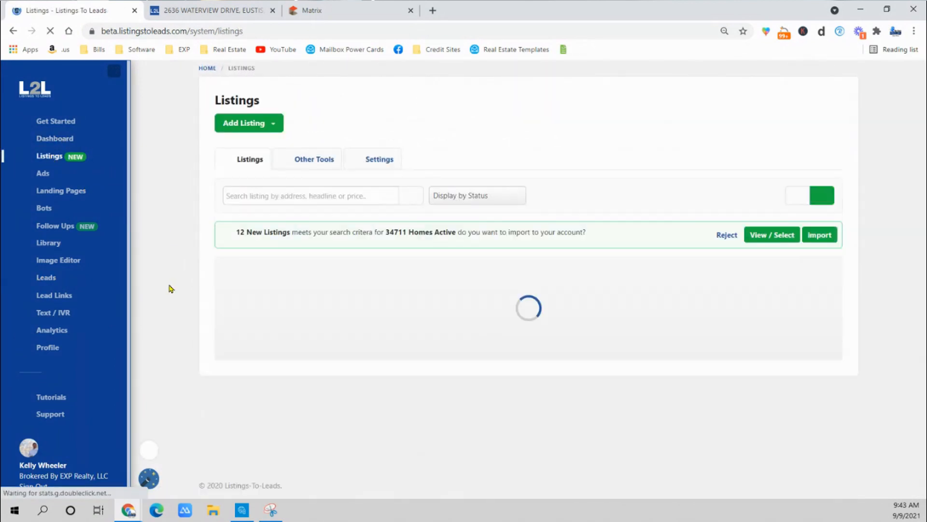